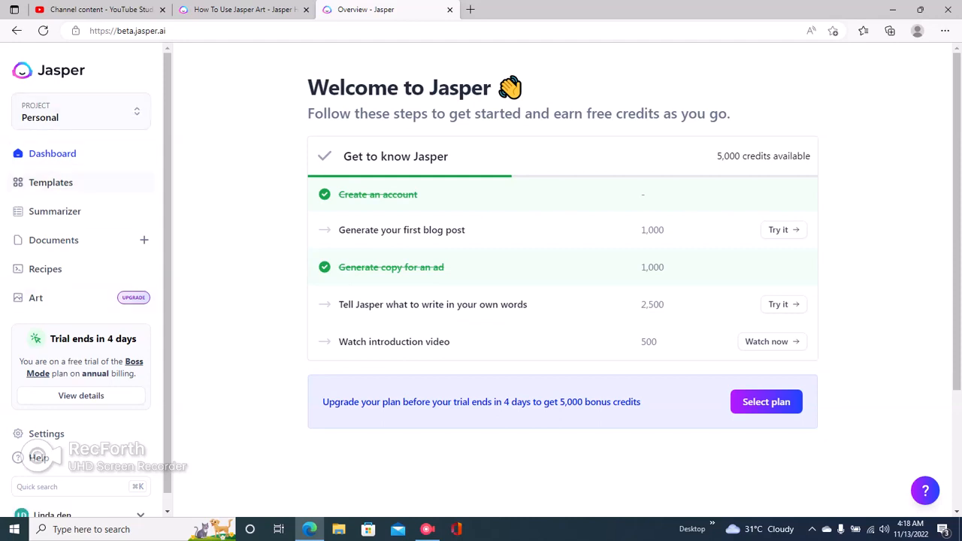
- Create a new document from the Documents area using the Blog post starter
left_click(50, 182)
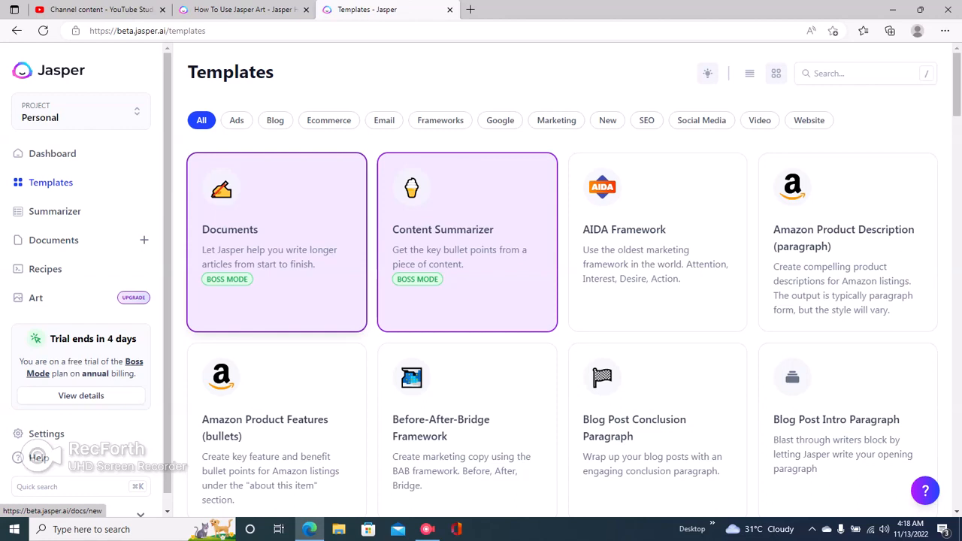
left_click(54, 240)
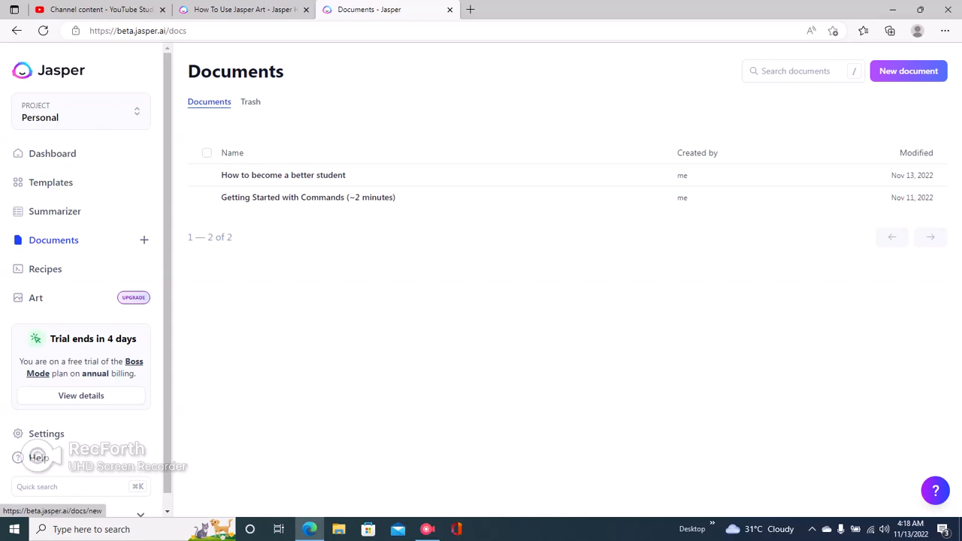
left_click(908, 70)
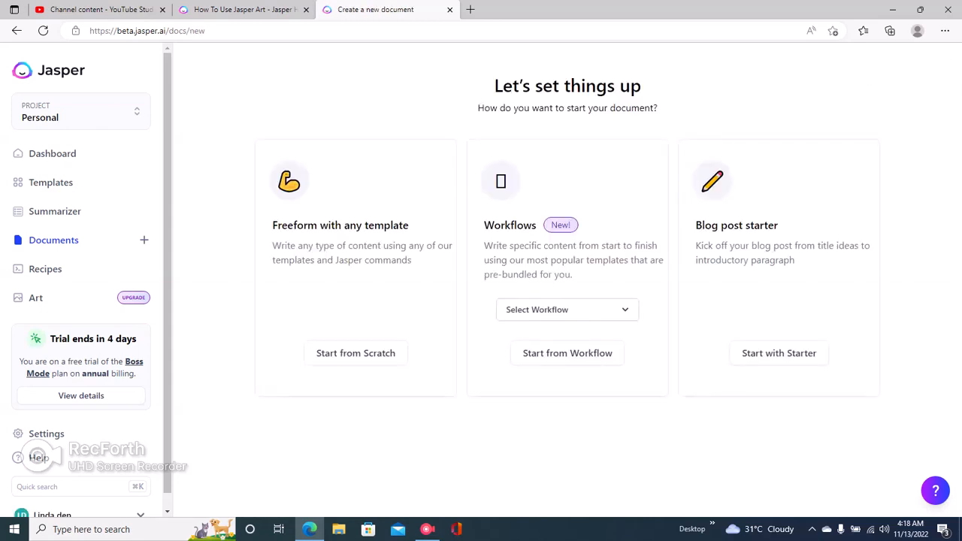
left_click_drag(273, 226, 411, 225)
left_click(411, 226)
left_click_drag(484, 225, 538, 225)
left_click(538, 226)
left_click(778, 352)
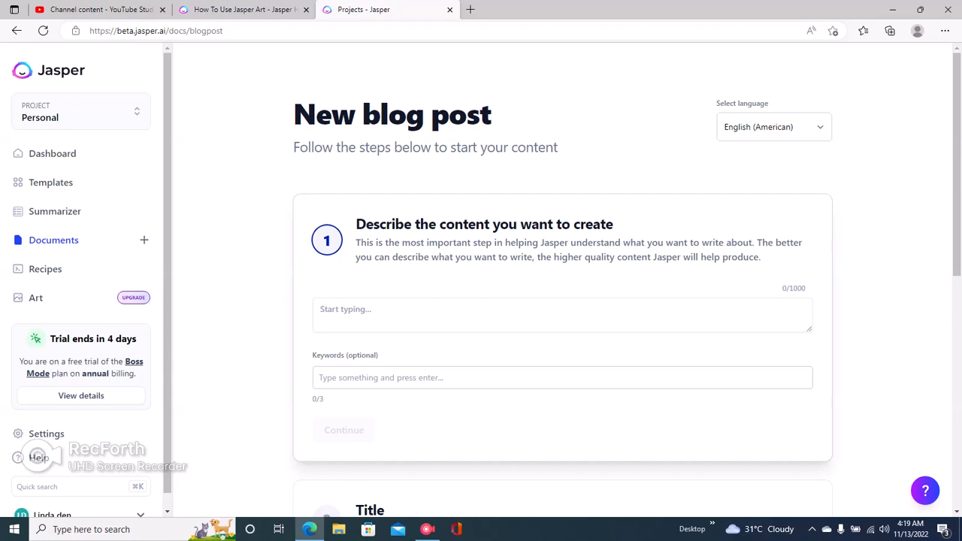
- Describe the blog post content as "write an article on how to improve mental health"
left_click(346, 309)
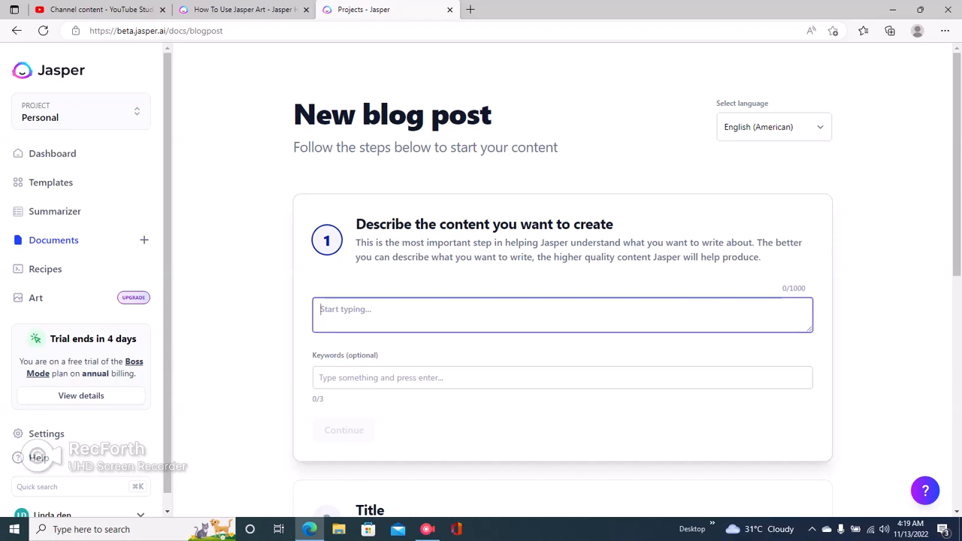
type("write ")
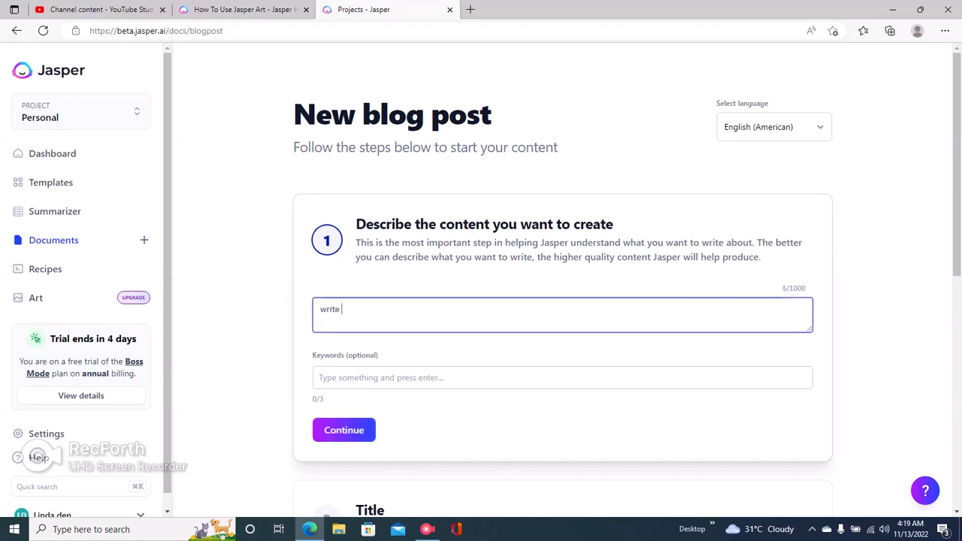
type("an article ")
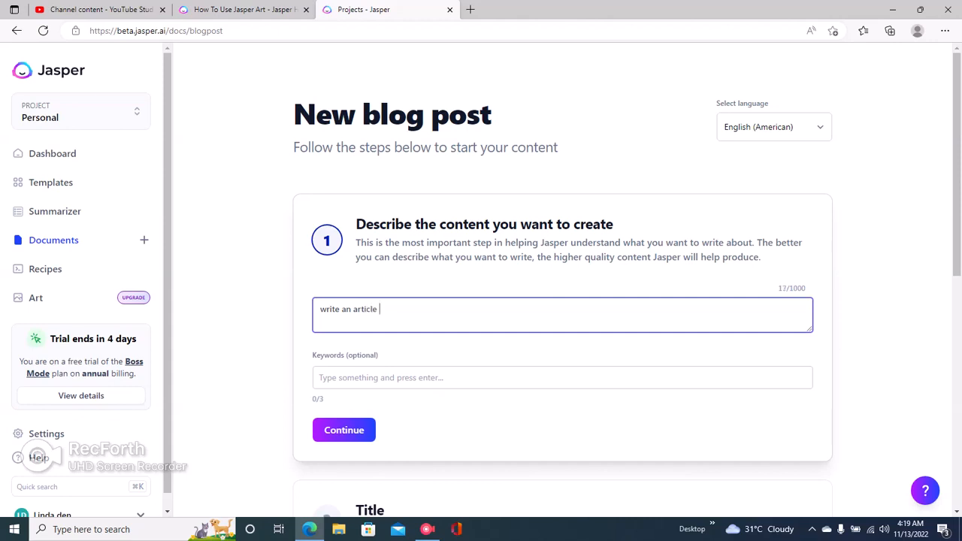
type("on how to improve mental ")
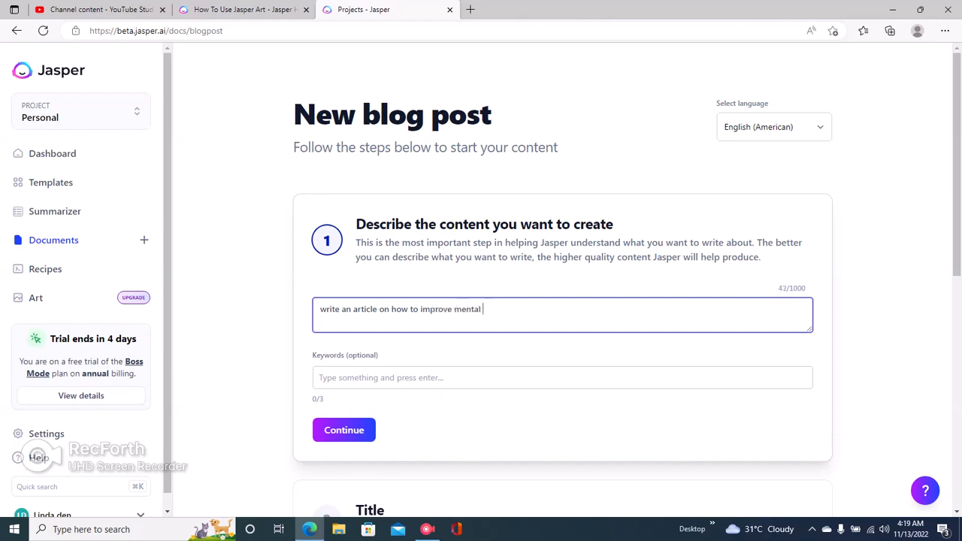
type("health")
- Add the keyword "mental health" and continue to the title stage
left_click(381, 378)
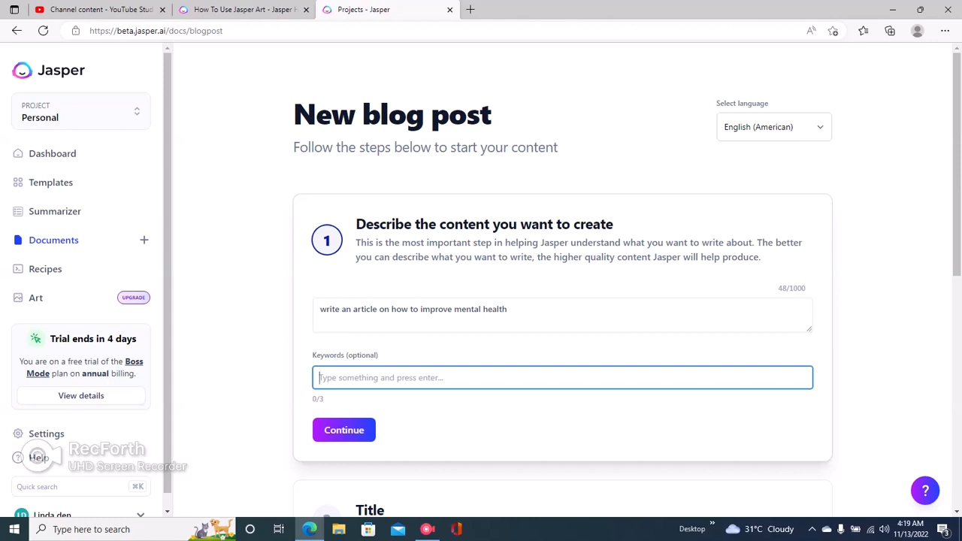
type("mental health")
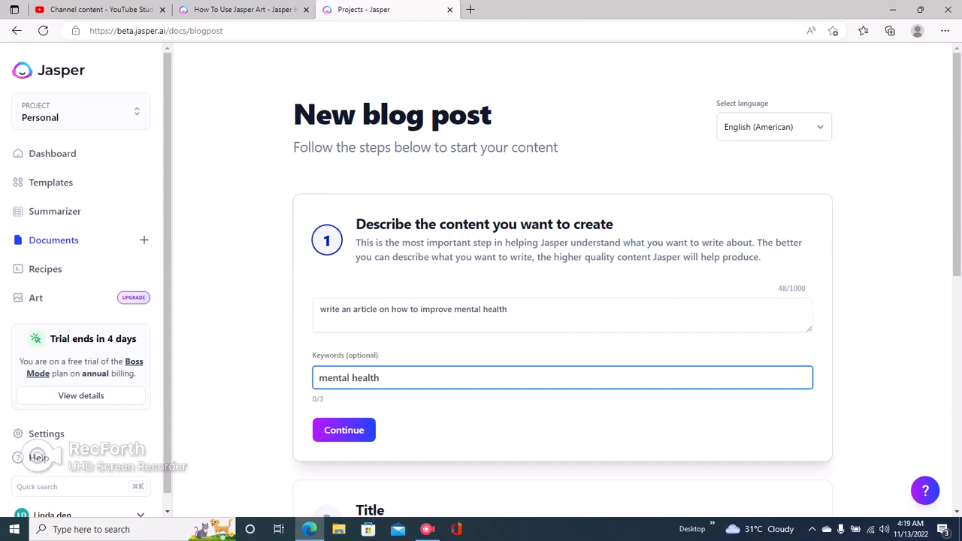
key("Return")
left_click(343, 429)
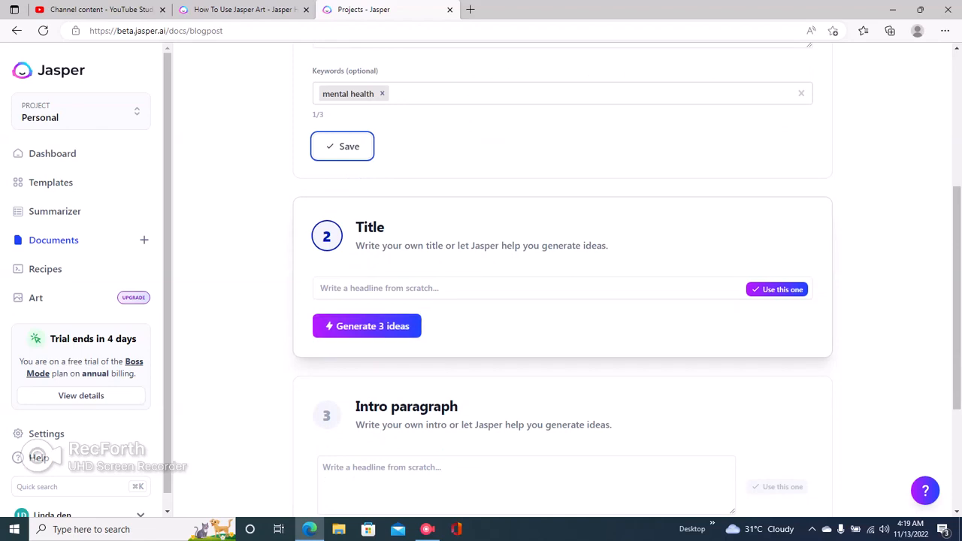
- Generate two rounds of title ideas and use "7 Ways to Improve Your Mental Health" as the title
scroll(562, 280, "up", 4)
scroll(562, 280, "down", 5)
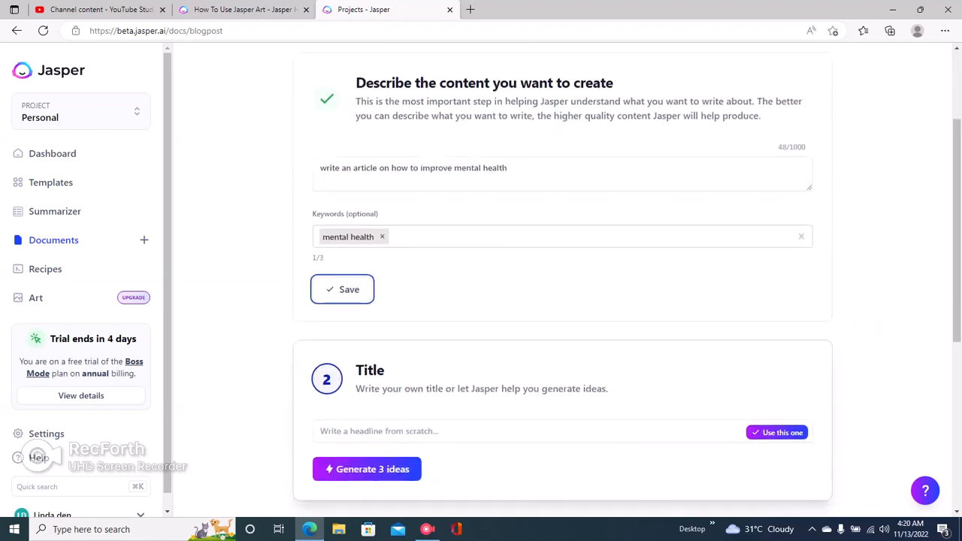
left_click(391, 218)
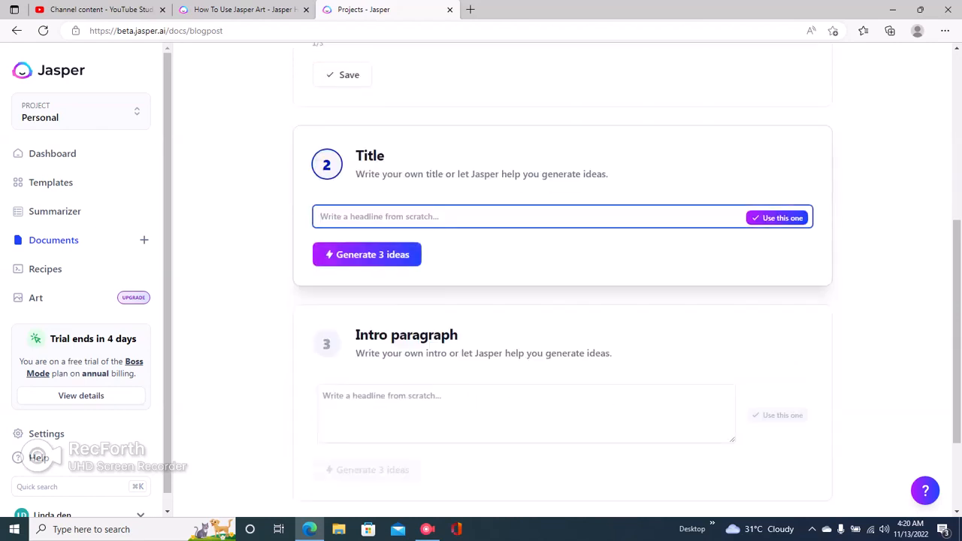
left_click_drag(459, 257, 346, 228)
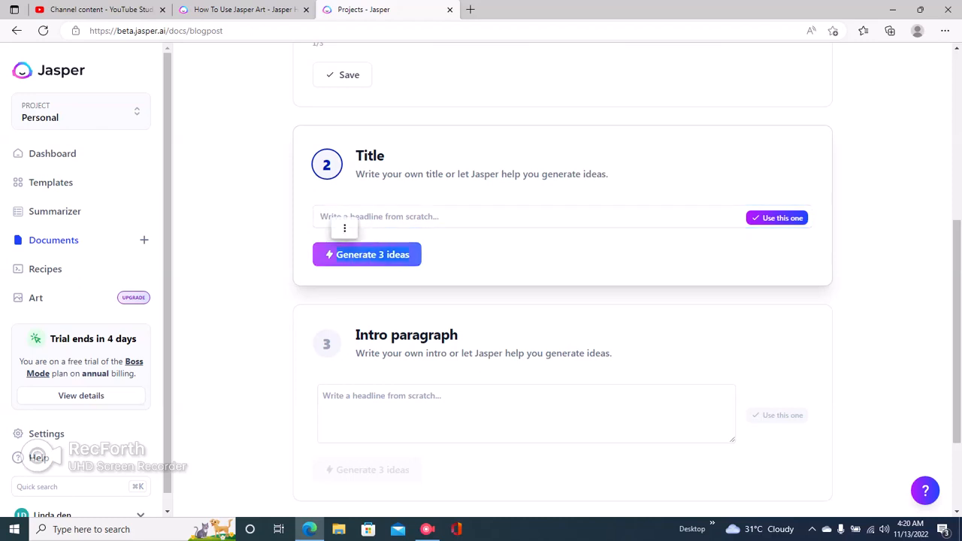
left_click(367, 254)
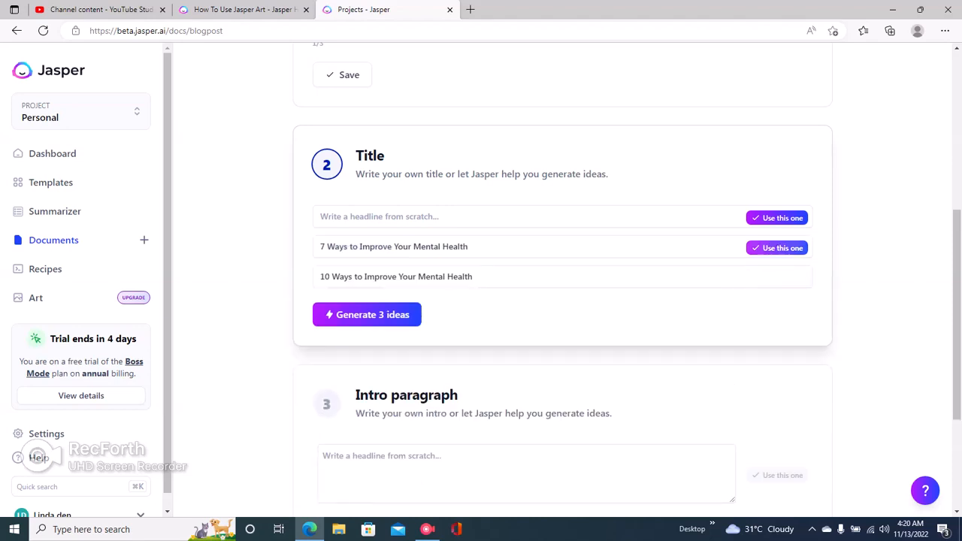
left_click(367, 314)
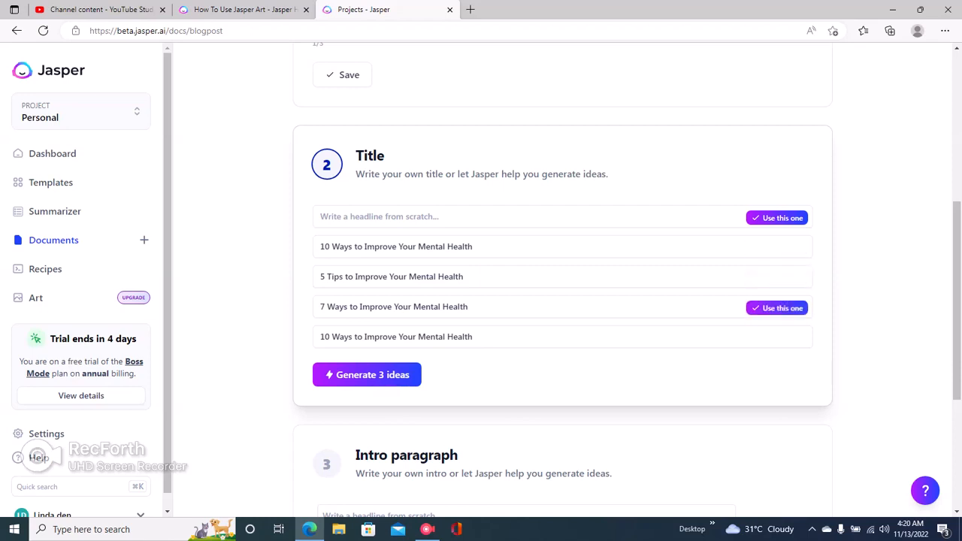
left_click(777, 308)
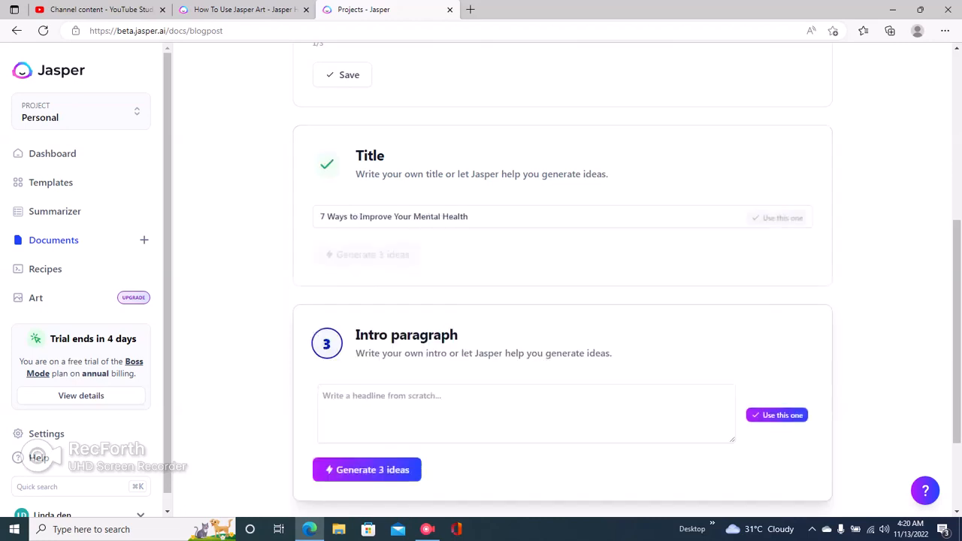
- Generate intro paragraph ideas and use the one beginning "Do you often feel stressed, overwhelmed, or anxious?"
scroll(562, 301, "down", 2)
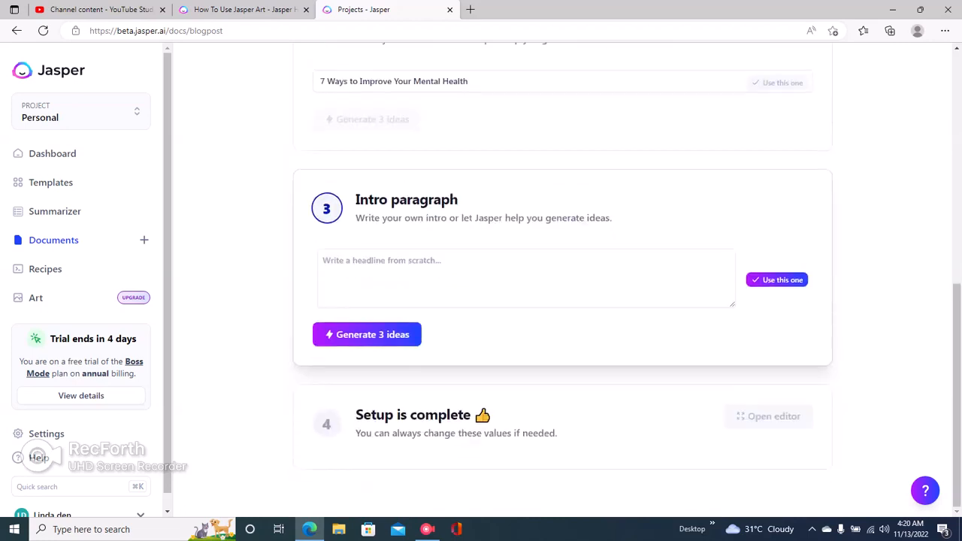
left_click_drag(356, 200, 460, 201)
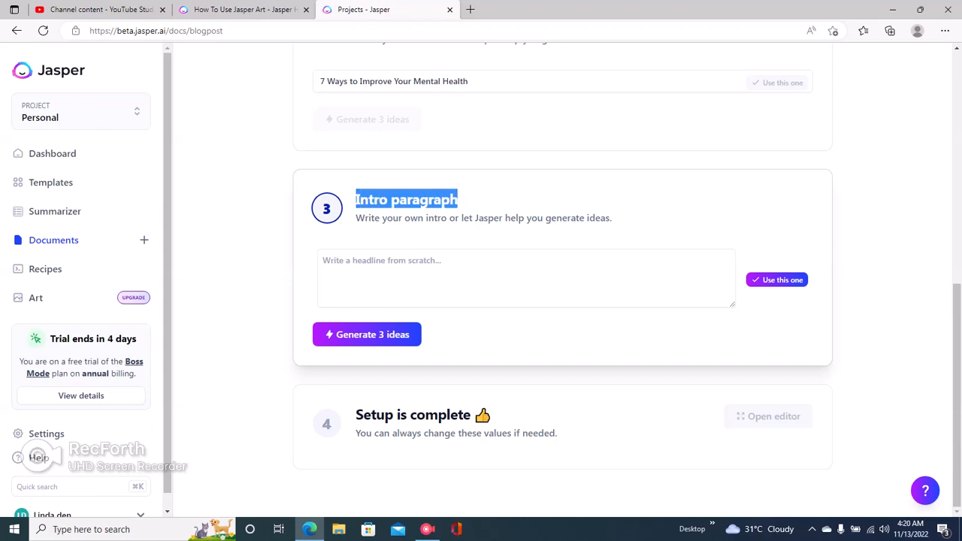
left_click(481, 201)
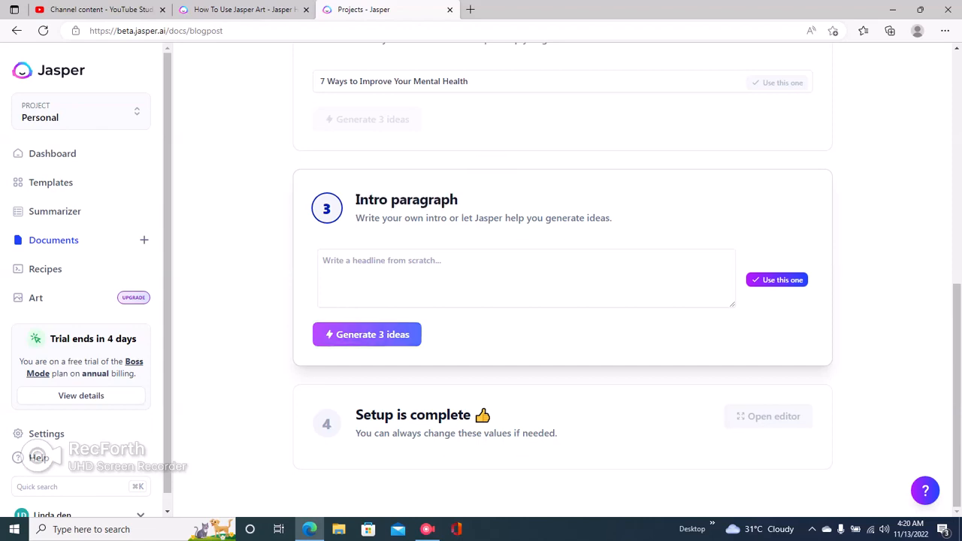
left_click_drag(436, 335, 343, 336)
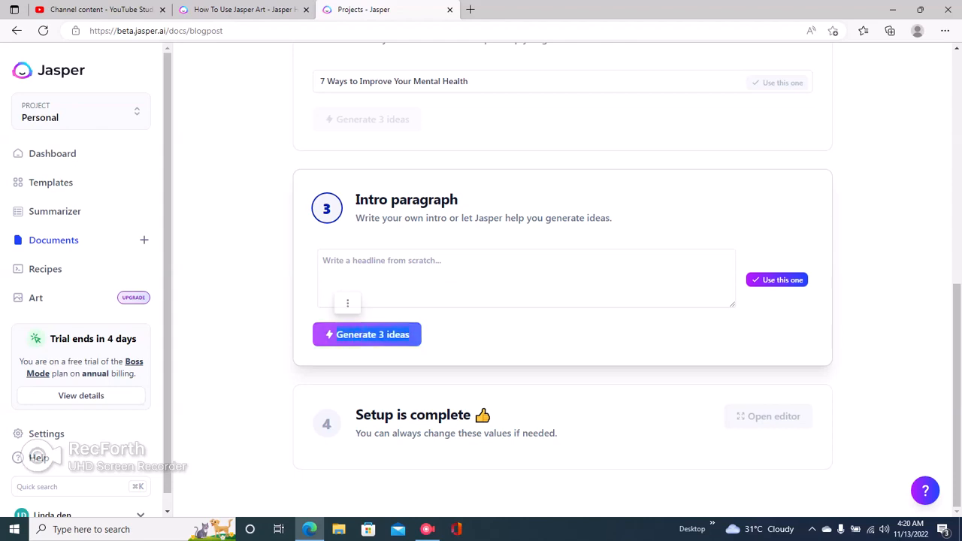
left_click(466, 336)
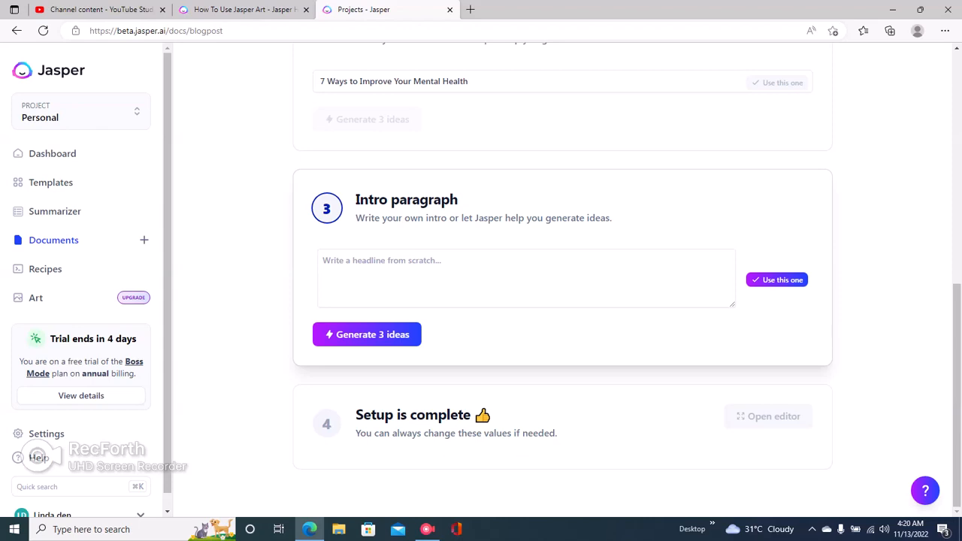
left_click(325, 261)
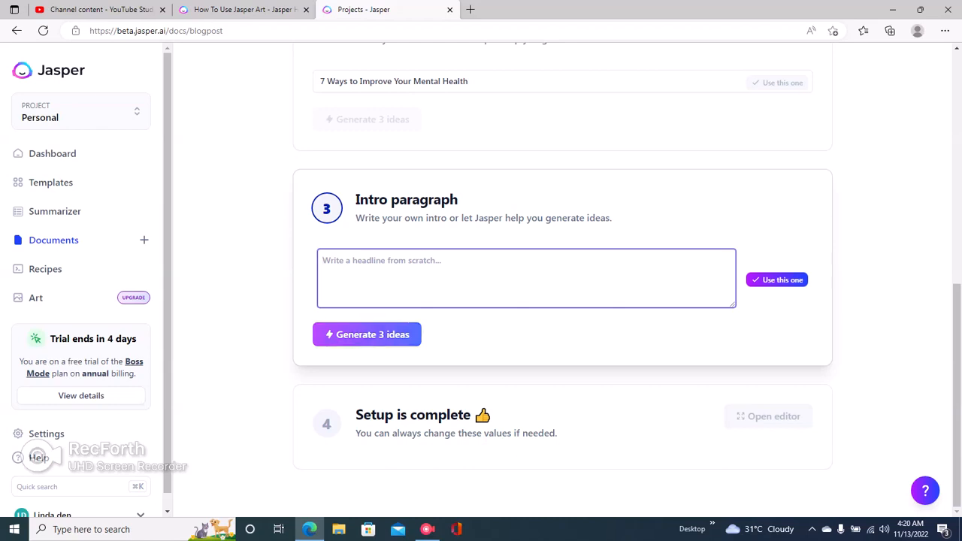
left_click(367, 335)
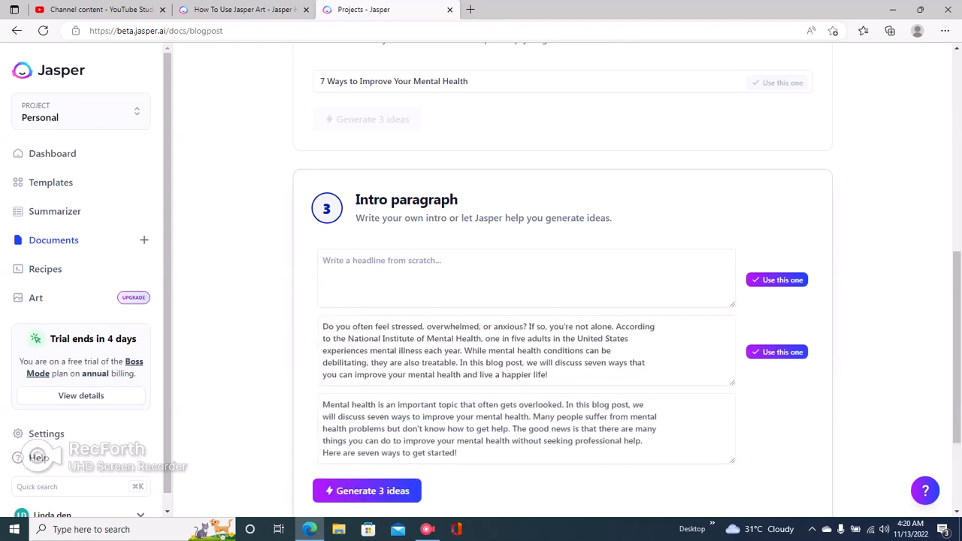
scroll(562, 285, "down", 2)
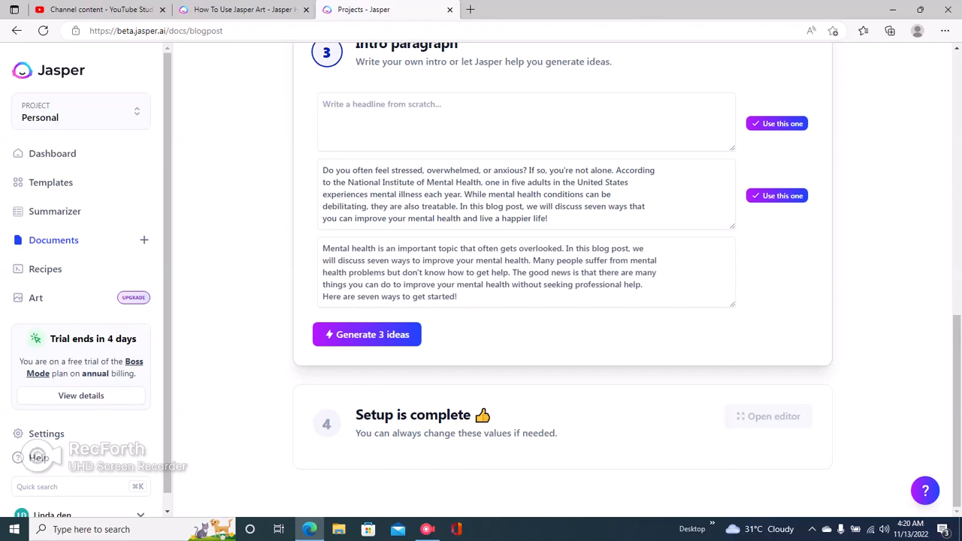
left_click(776, 196)
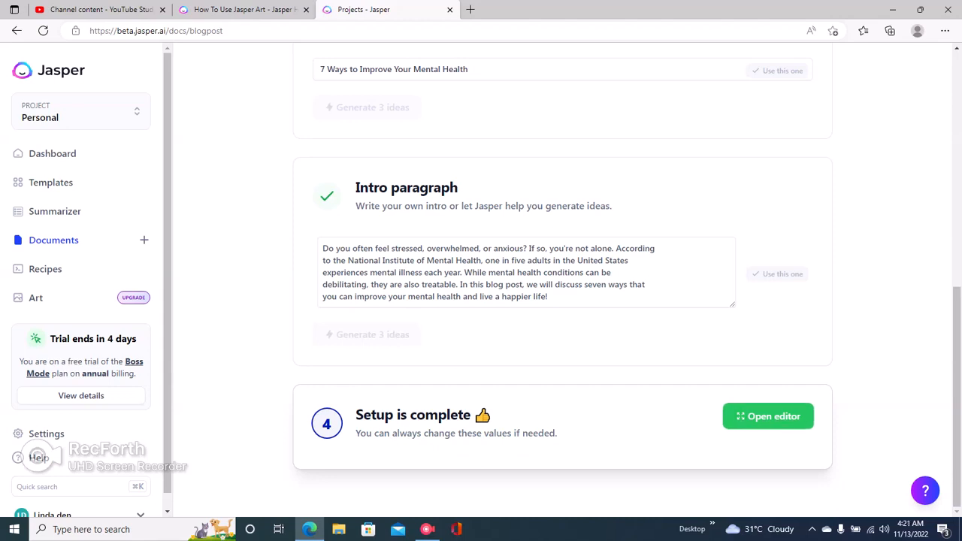
- Open the post in the editor and copy "how to improve mental health" from the brief onto a new line above the intro
left_click(768, 415)
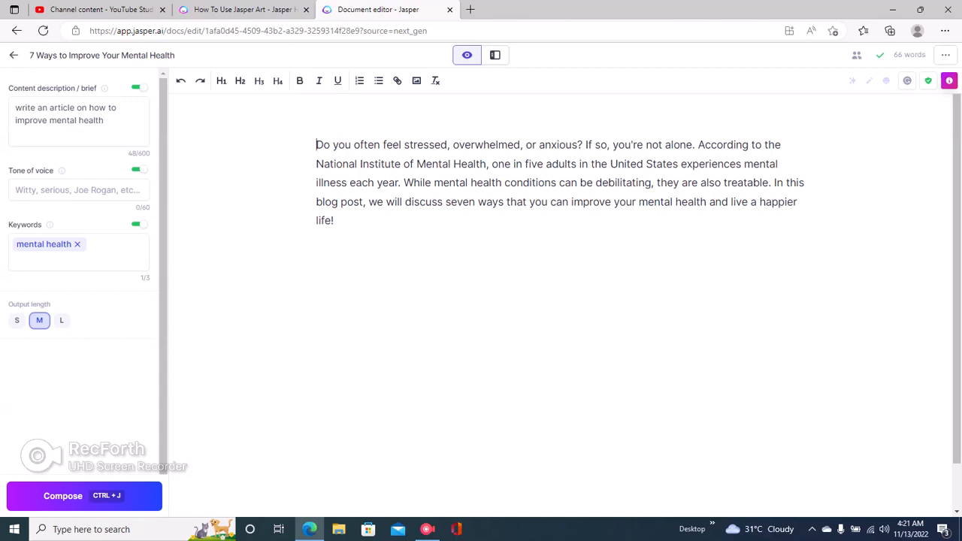
mouse_move(90, 108)
left_mouse_down()
mouse_move(113, 108)
mouse_move(104, 120)
left_mouse_up()
key("ctrl+c")
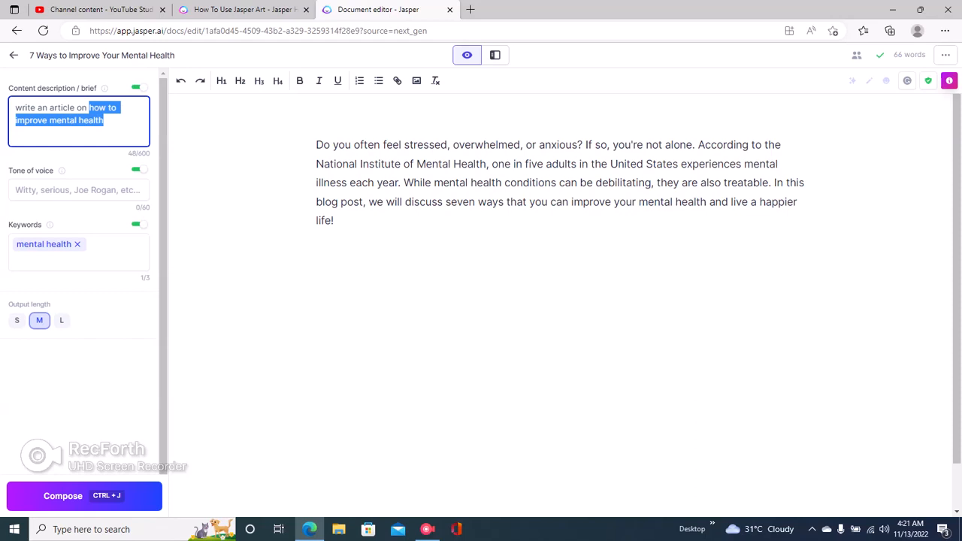
left_click(89, 121)
left_click(317, 145)
key("Return")
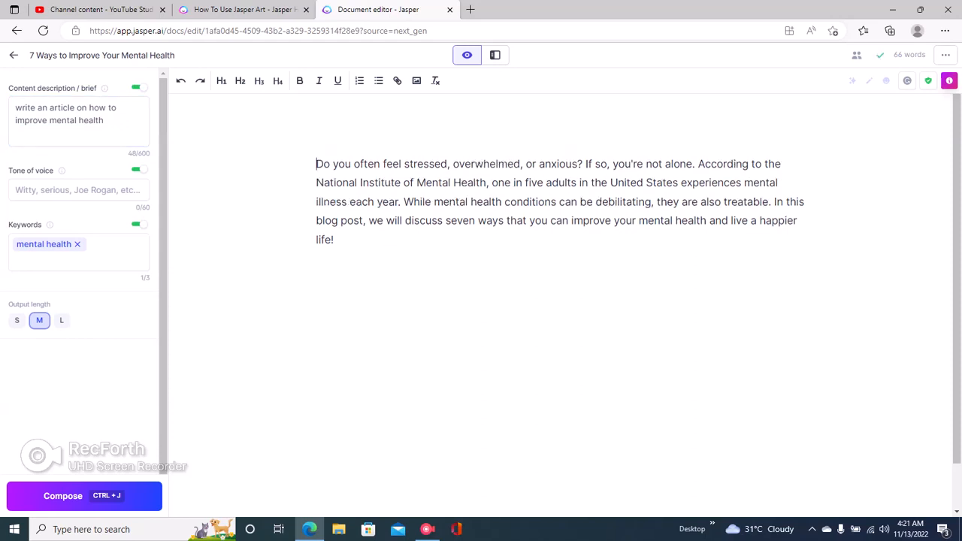
key("ctrl+v")
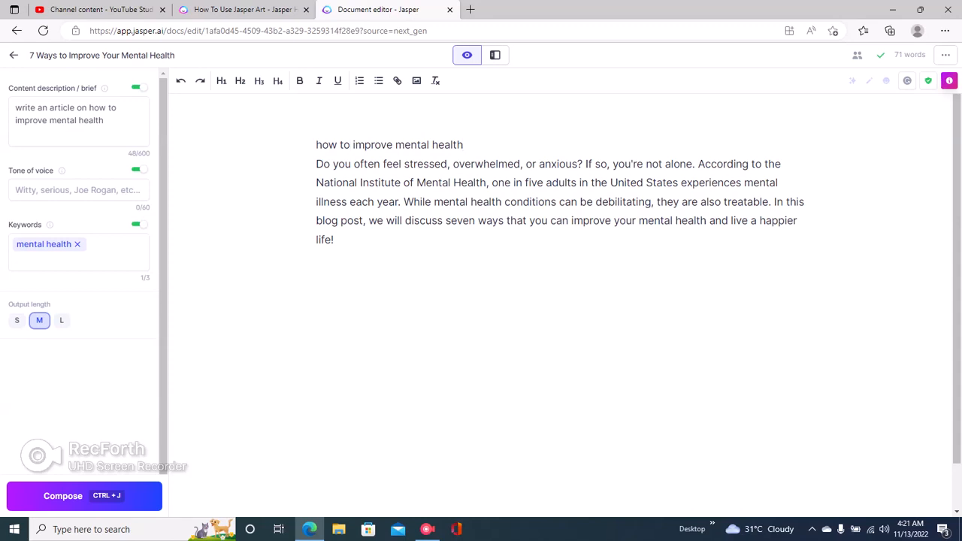
- Format the line above the intro as Heading 1 and capitalize its first letter to read "How to improve mental health"
left_click(221, 80)
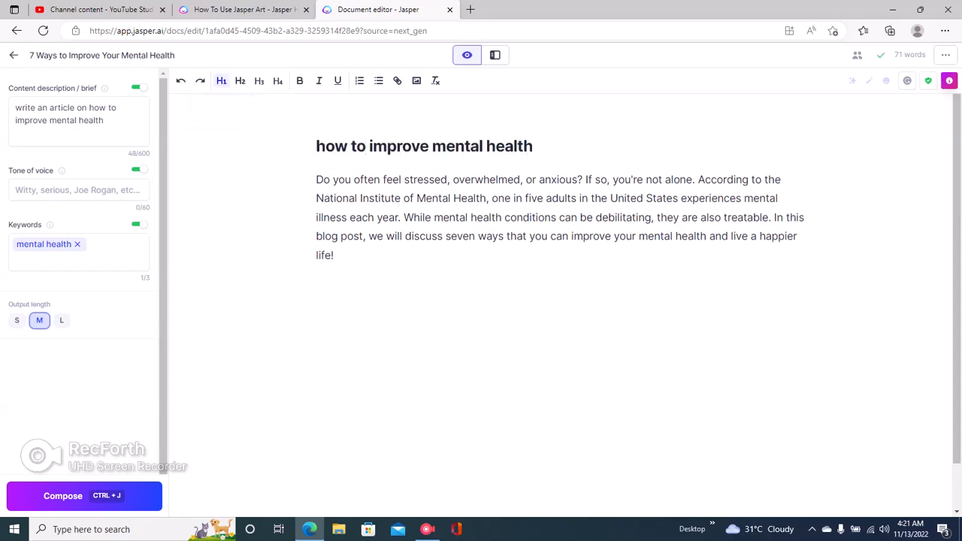
left_click(326, 146)
key("BackSpace")
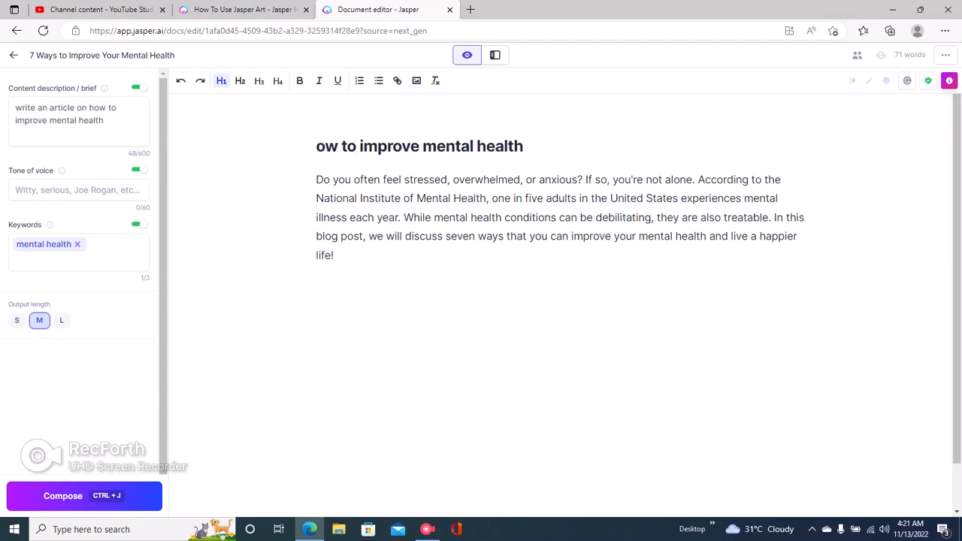
type("H")
left_click(335, 256)
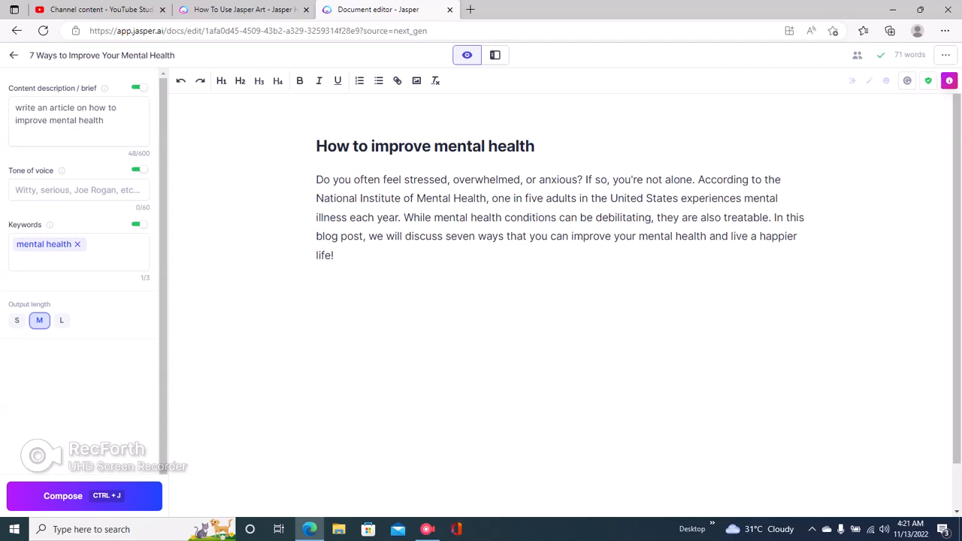
- Set the document's tone of voice to "witty"
left_click(78, 190)
left_click_drag(8, 171, 54, 170)
left_click(78, 190)
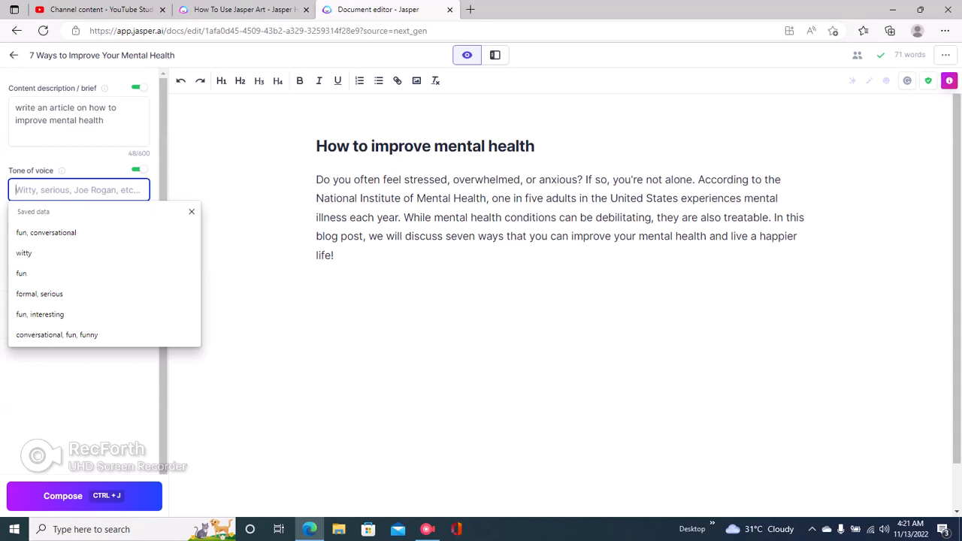
type("witty")
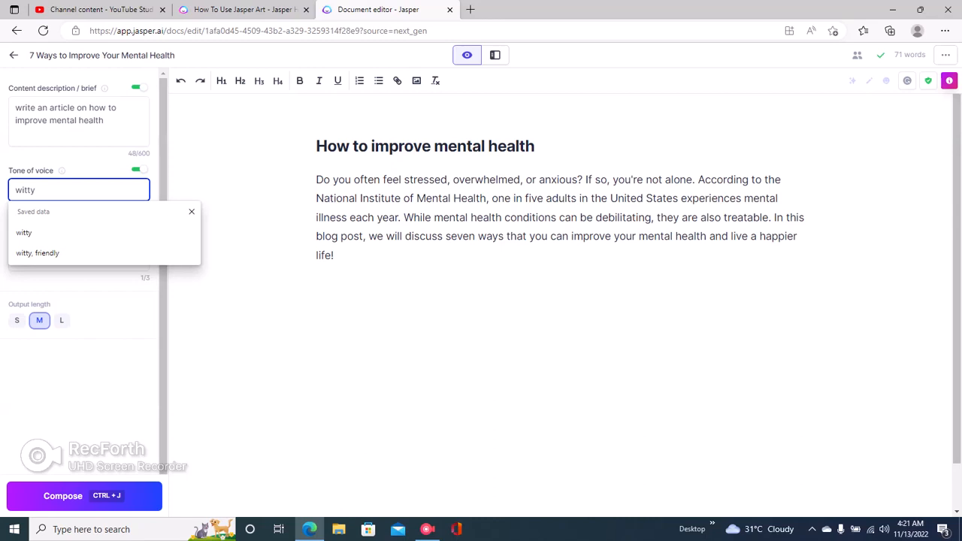
- Dismiss the saved tone suggestions and set the output length to L
key("Escape")
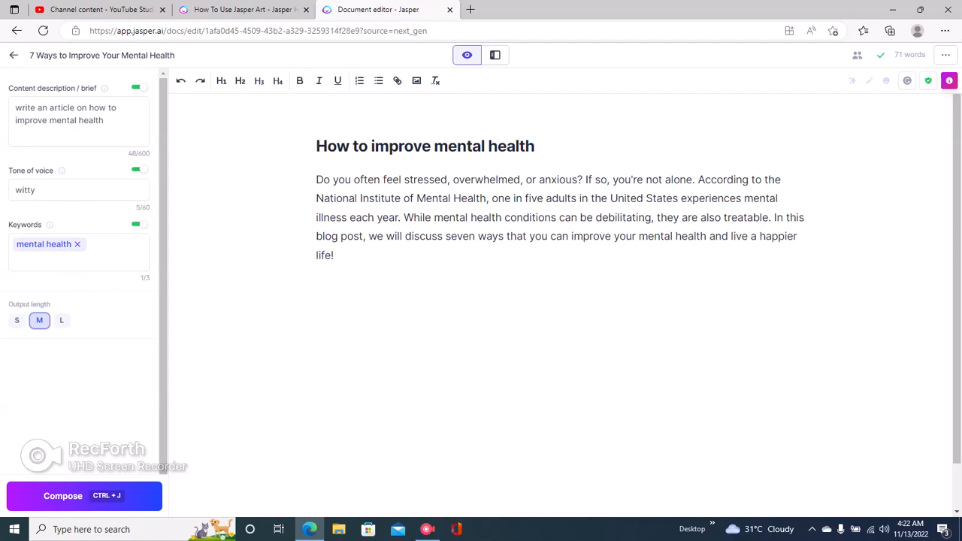
left_click(62, 321)
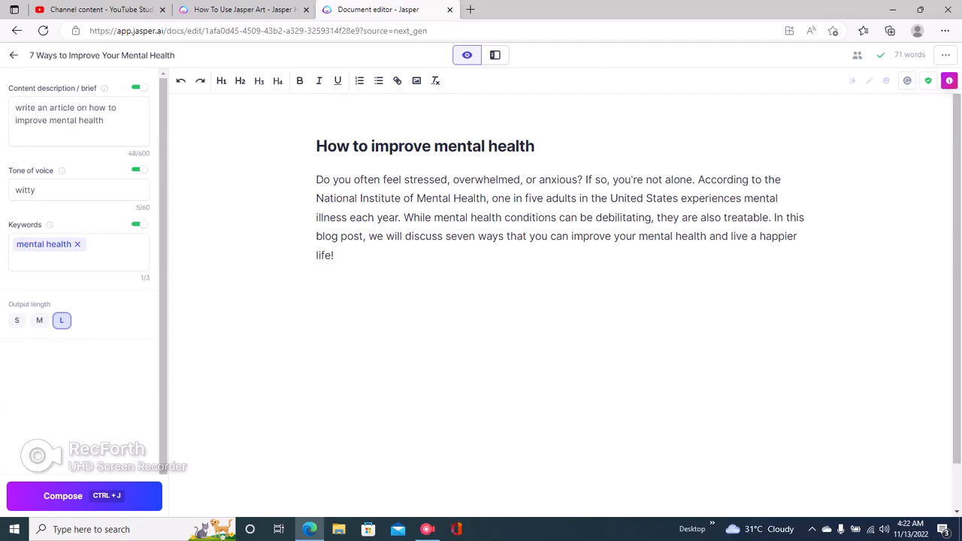
- Try adding the point "1 Time management" below the text of the content brief, and remove it again
left_click(104, 121)
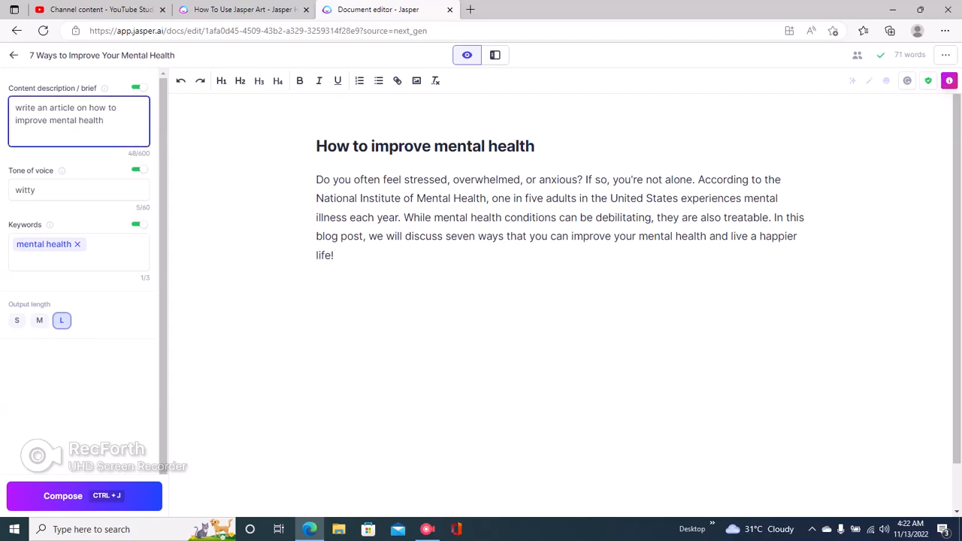
left_click_drag(15, 107, 103, 121)
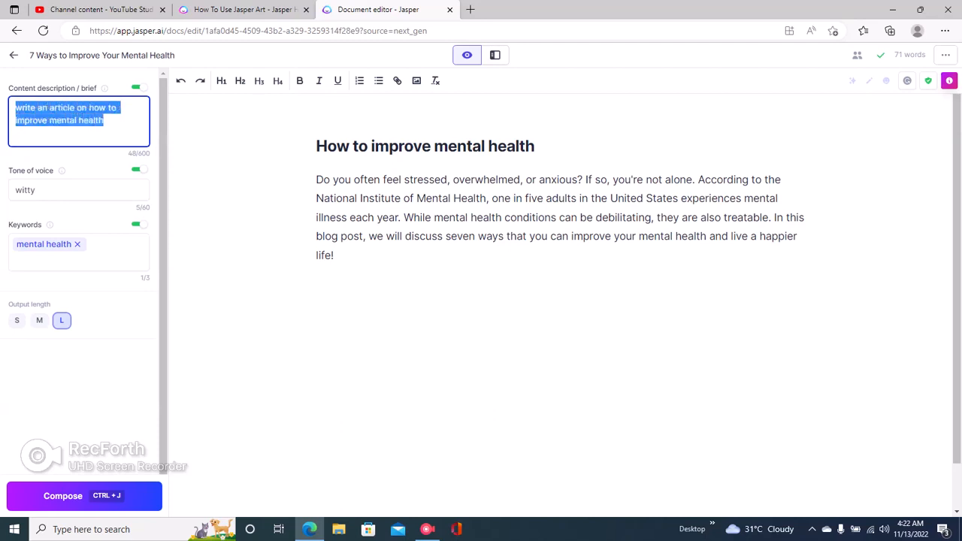
left_click(105, 121)
key("Return")
key("Return")
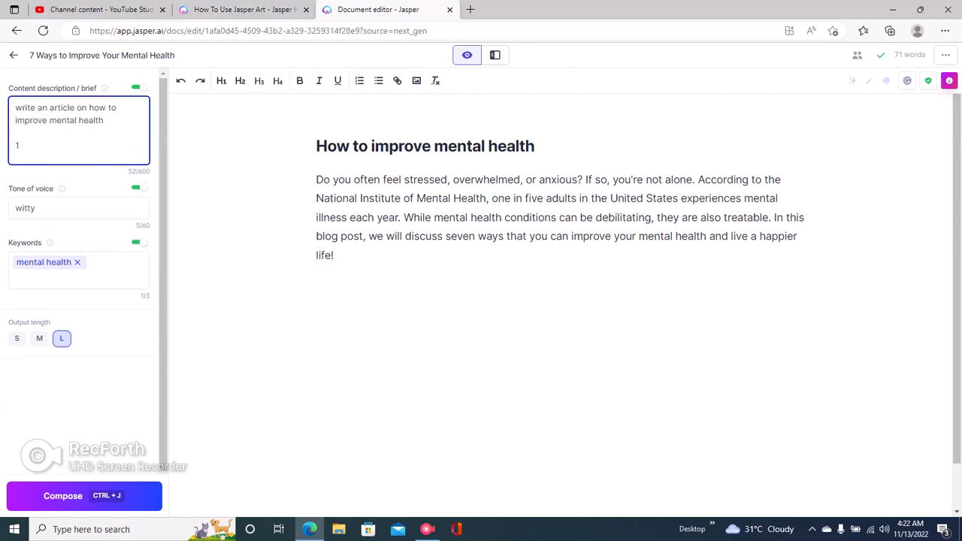
type("1 Time mana")
key("BackSpace")
type("agement")
key("BackSpace")
key("BackSpace")
key("BackSpace")
key("BackSpace")
key("BackSpace")
key("BackSpace")
key("BackSpace")
key("BackSpace")
key("BackSpace")
key("BackSpace")
key("BackSpace")
key("BackSpace")
key("BackSpace")
key("BackSpace")
key("BackSpace")
key("BackSpace")
key("BackSpace")
key("BackSpace")
key("BackSpace")
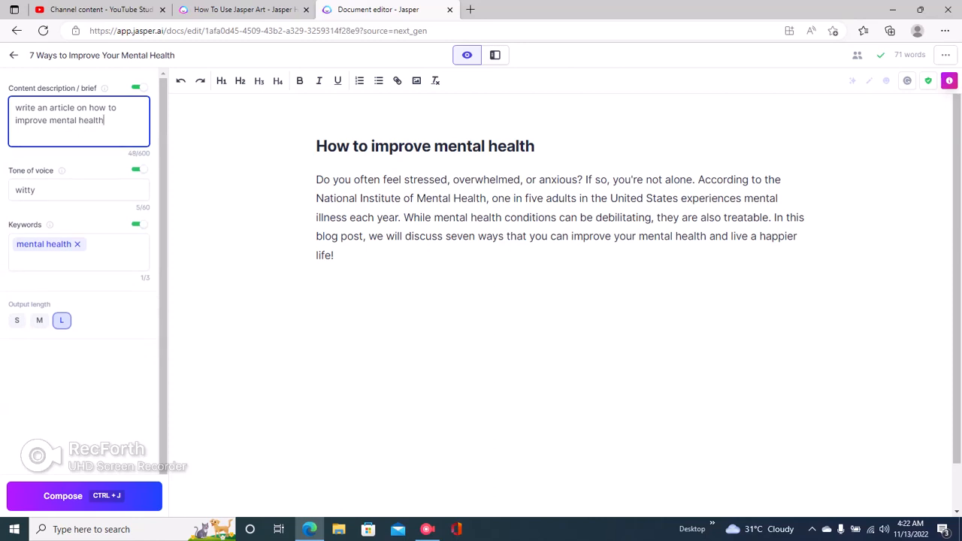
- Write "CTRL + J" and "COMMAND + J" on two lines below the intro, and delete both lines
left_click(334, 255)
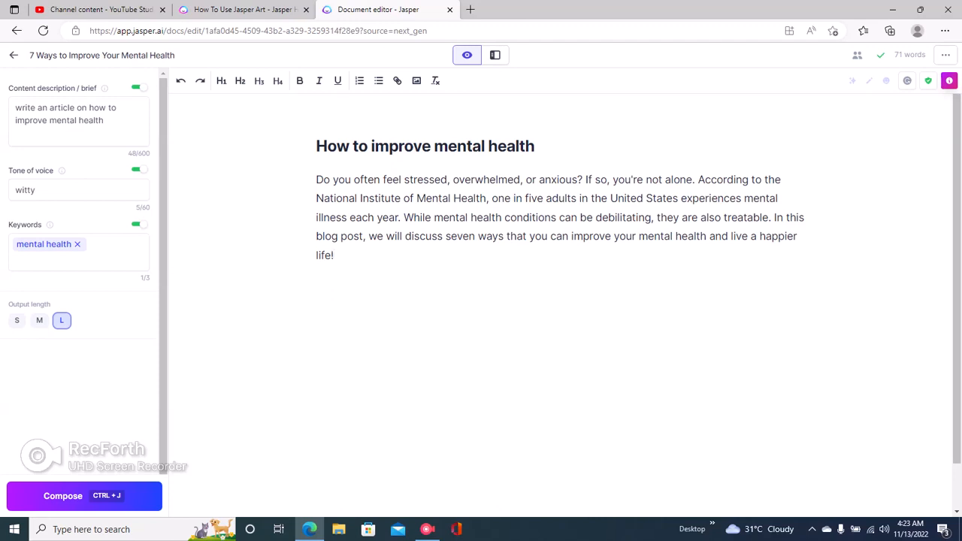
key("Return")
type("CTRL + J")
key("Return")
type("COMMAND + J")
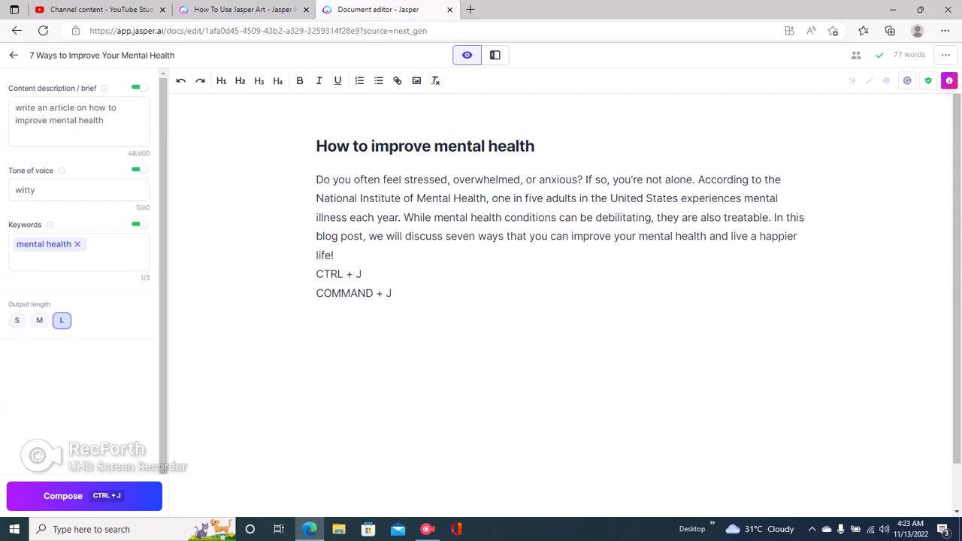
key("shift+Right")
key("shift+Left")
key("shift+Down")
key("shift+Down")
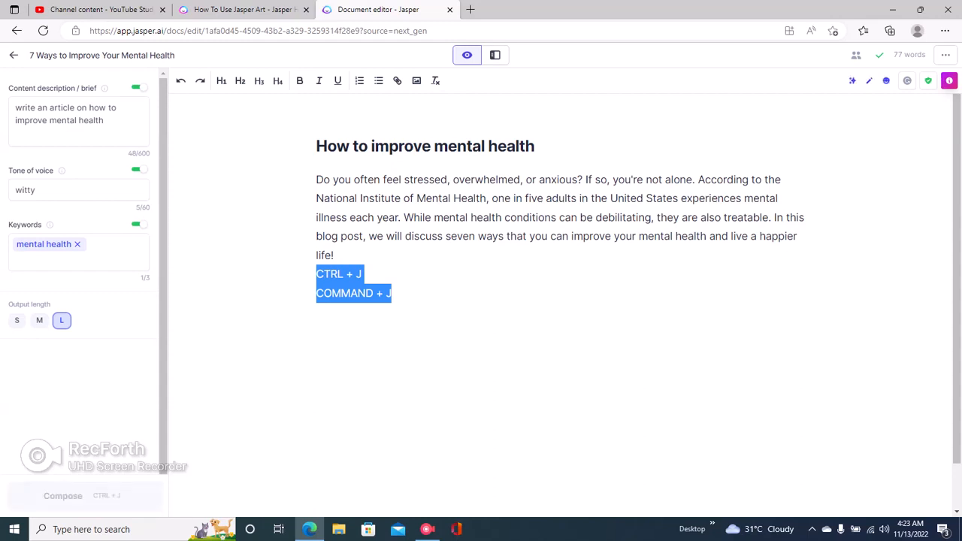
key("BackSpace")
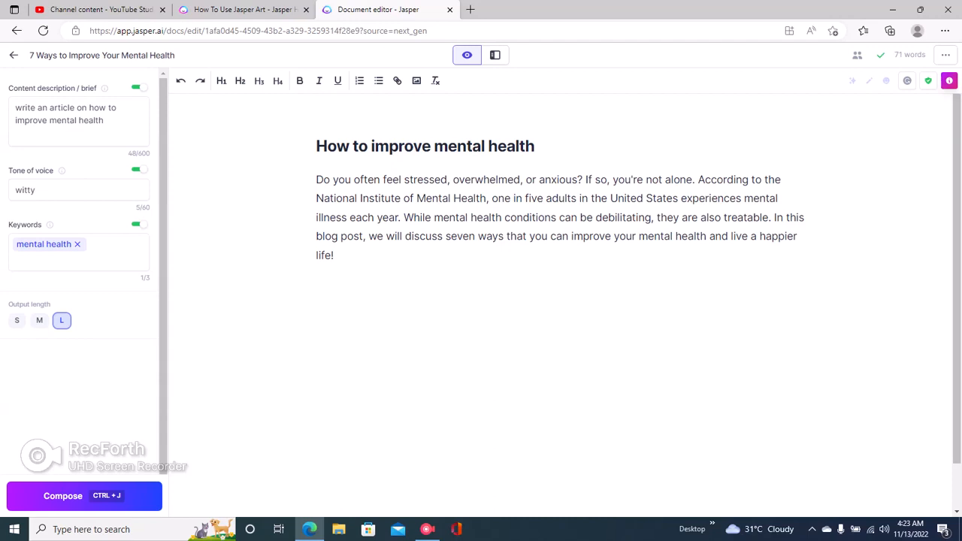
- Have Jasper compose the article after the intro, continuing until all seven numbered tips and a closing paragraph are written
key("ctrl+j")
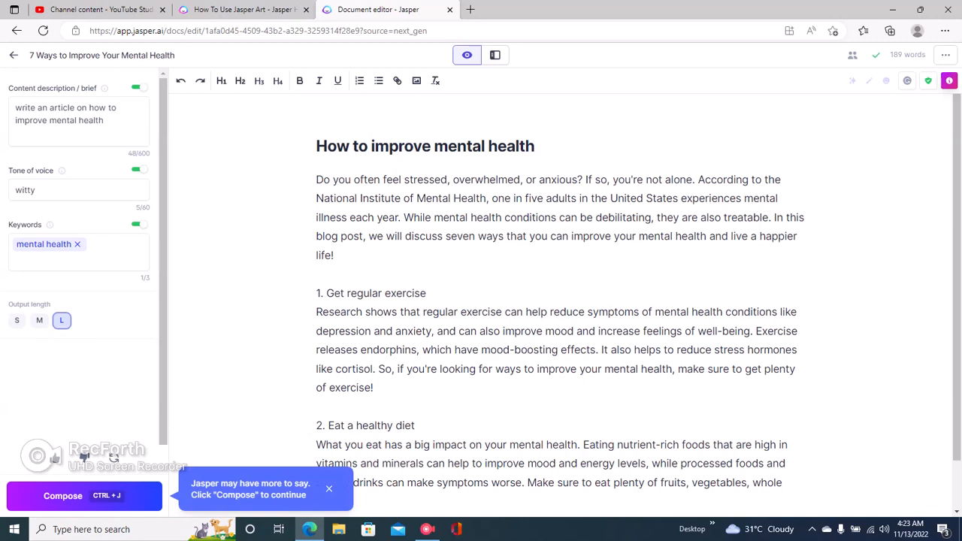
key("ctrl+j")
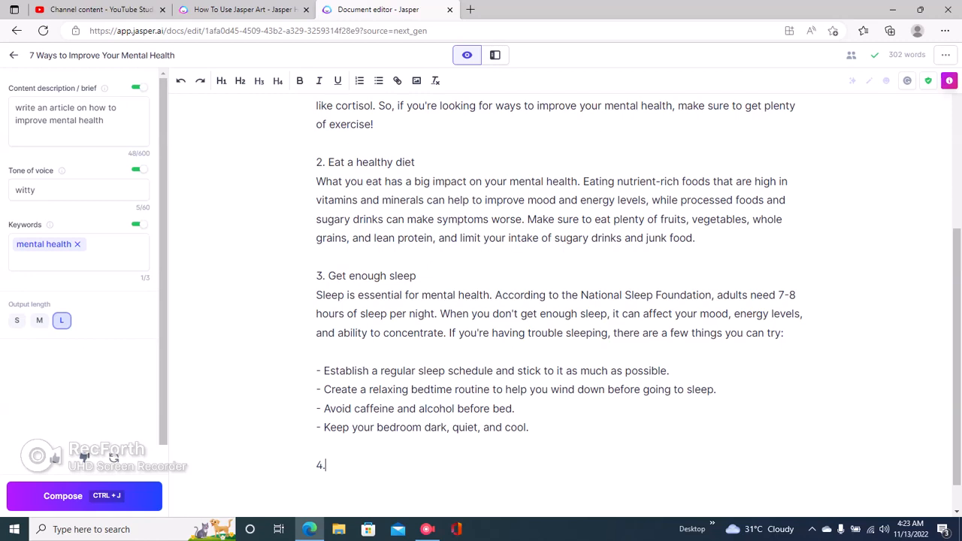
key("ctrl+j")
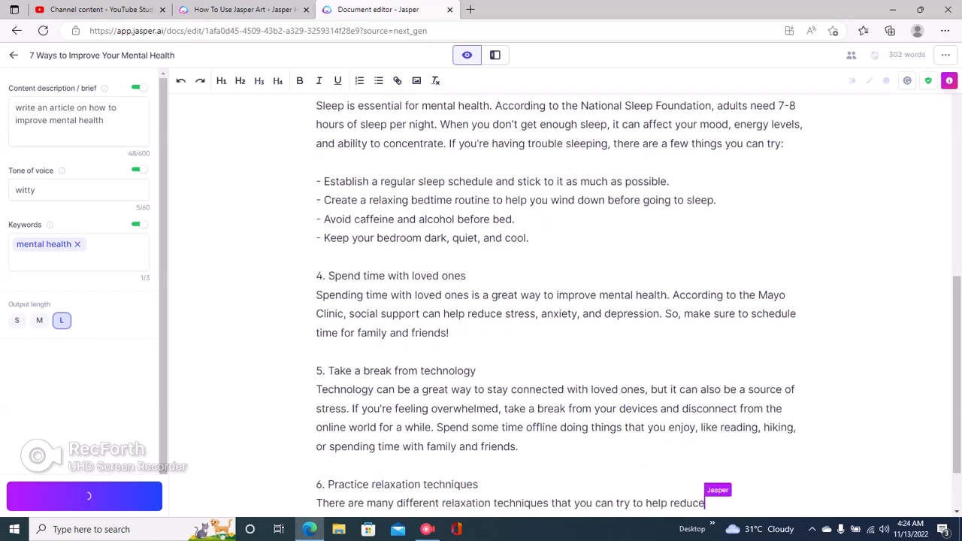
key("ctrl+j")
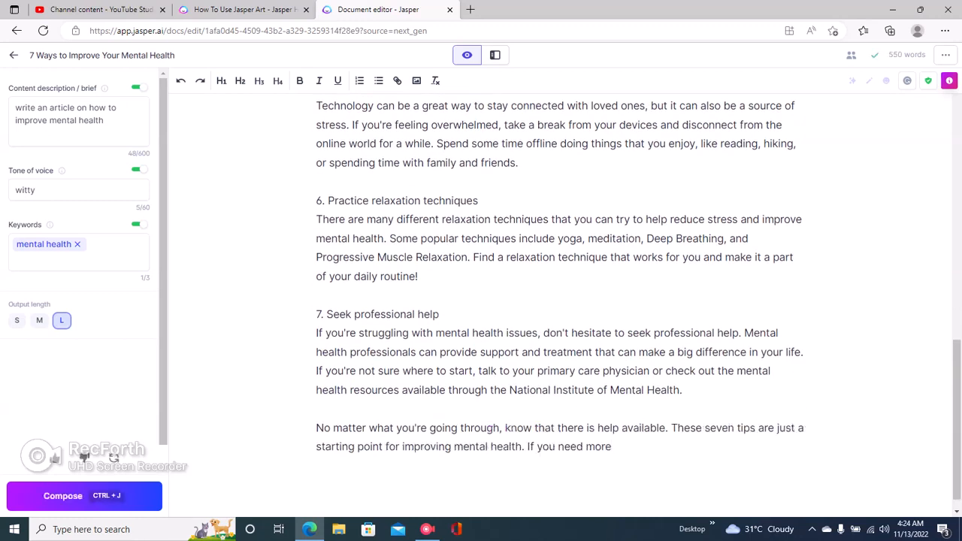
key("ctrl+j")
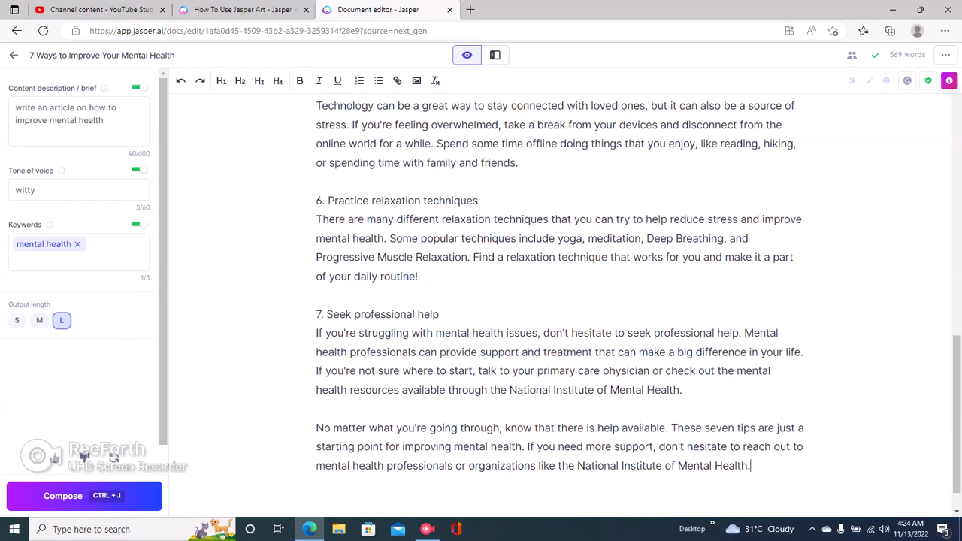
- Examine the generated article from its beginning, checking the numbered section titles and the text beneath them
scroll(560, 300, "up", 10)
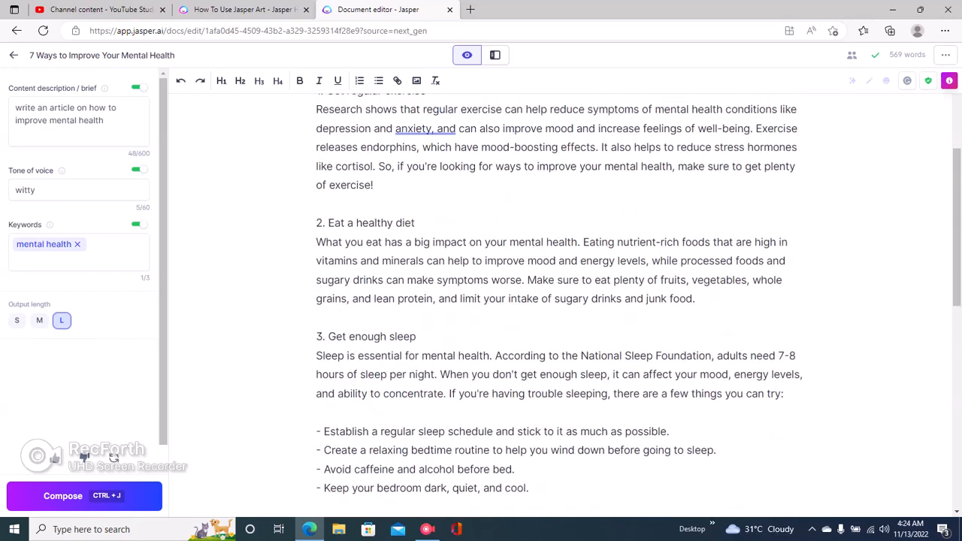
scroll(560, 301, "up", 3)
left_click_drag(316, 294, 427, 294)
left_click(317, 407)
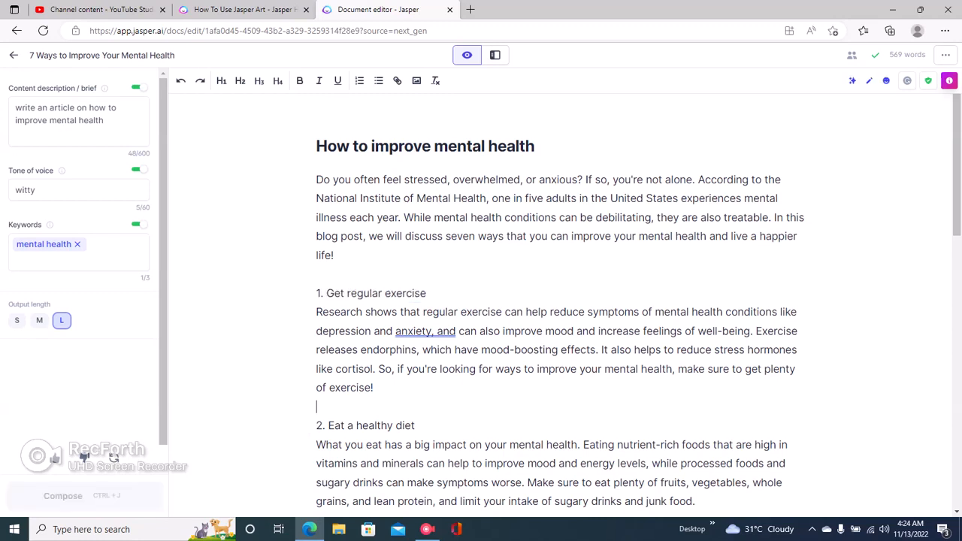
left_click_drag(316, 421, 416, 427)
left_click(417, 426)
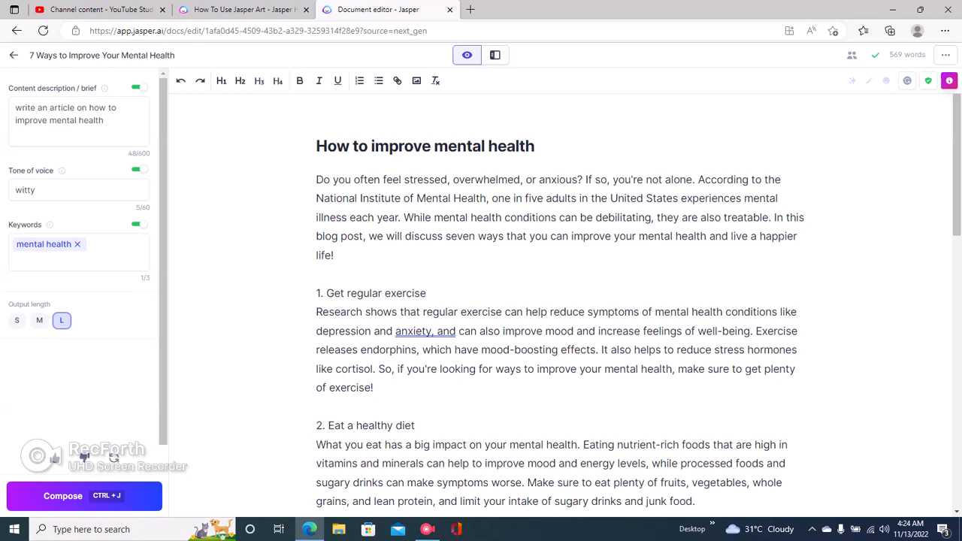
scroll(561, 305, "down", 3)
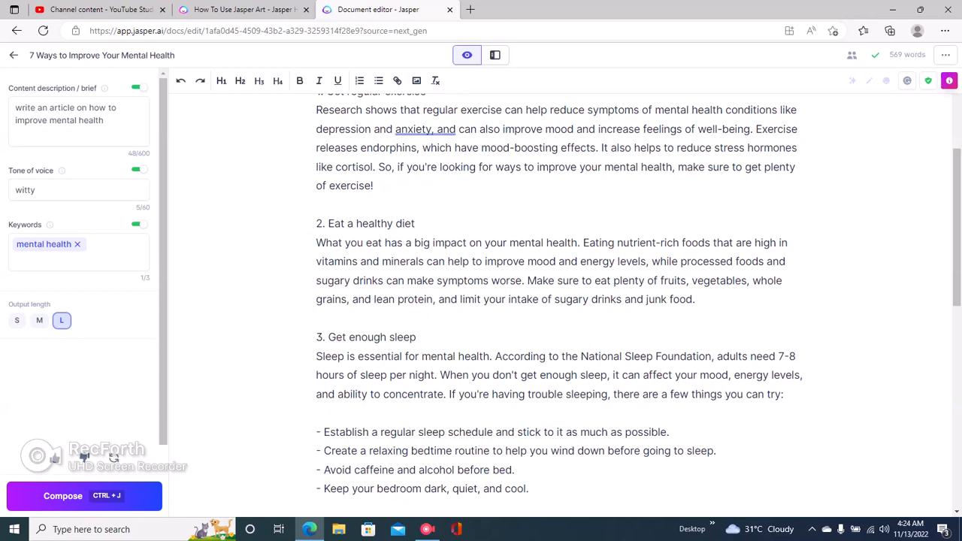
scroll(560, 305, "up", 3)
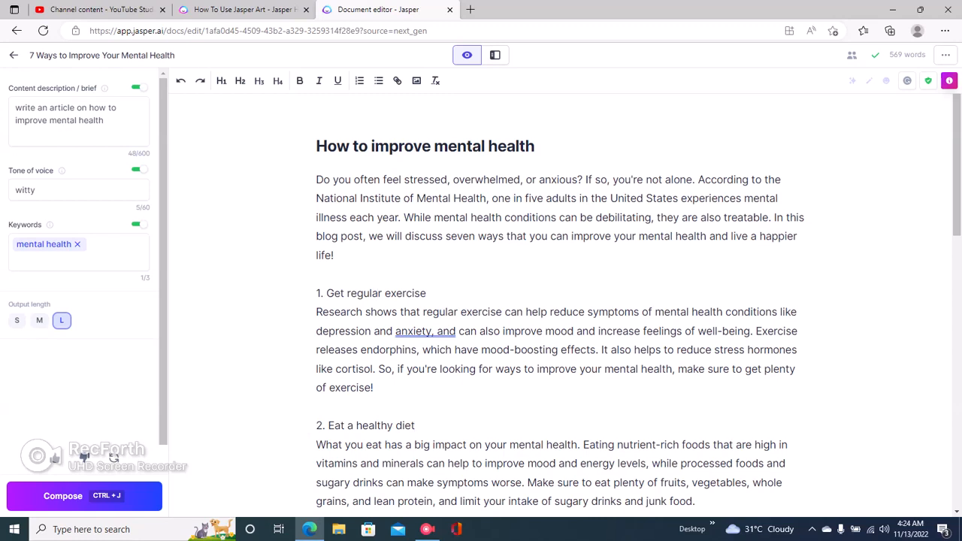
- Format the section title "1. Get regular exercise" as Heading 2
left_click_drag(316, 293, 427, 293)
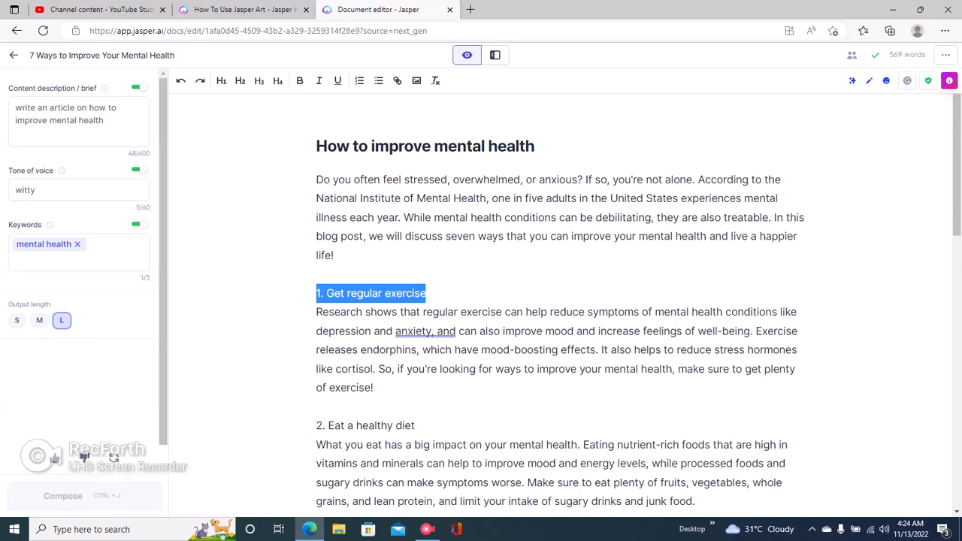
left_click(425, 293)
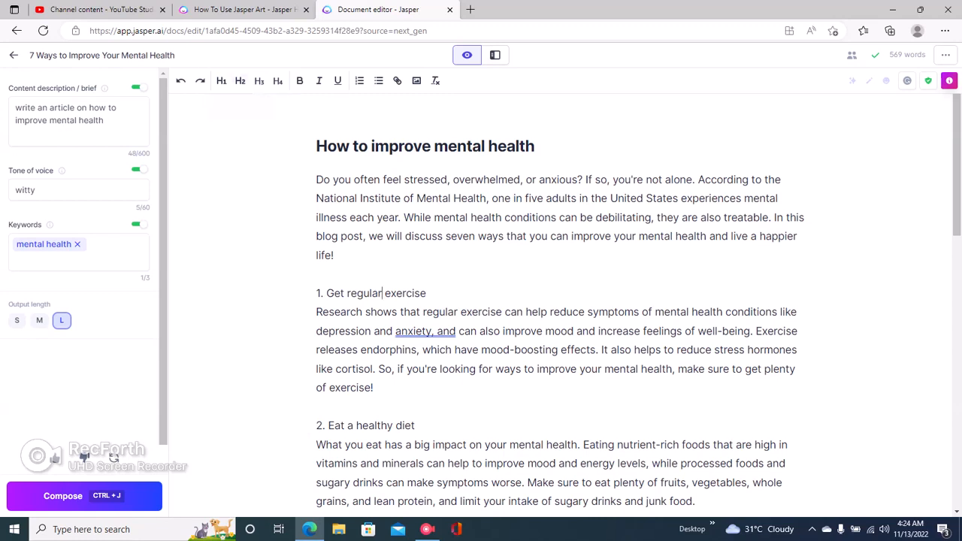
double_click(242, 83)
left_click(241, 82)
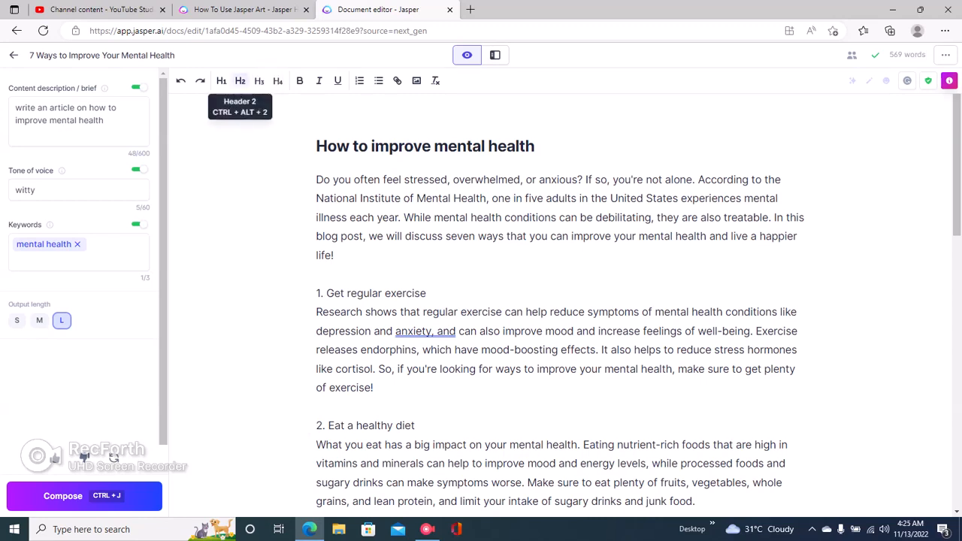
left_click(241, 81)
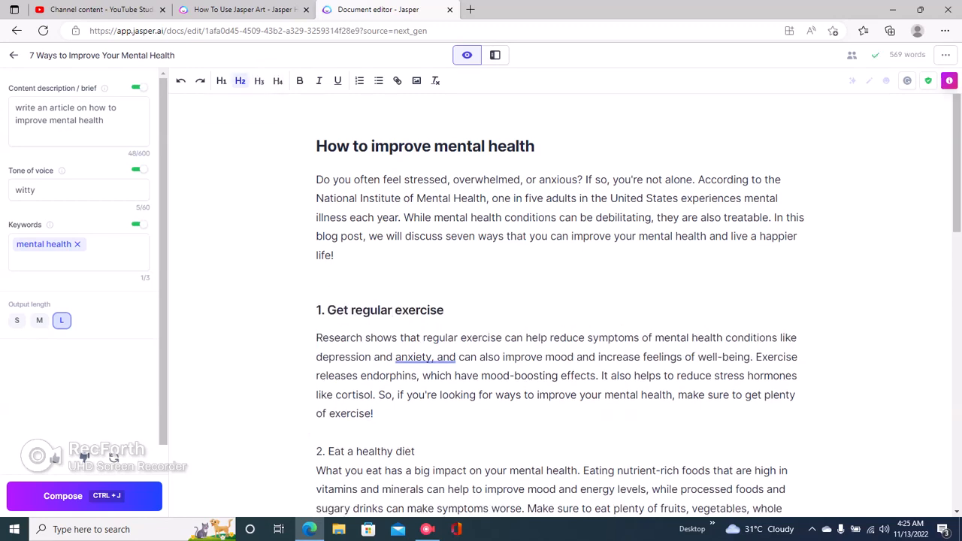
- Format the section titles "2. Eat a healthy diet" and "3. Get enough sleep" as Heading 2
scroll(356, 384, "down", 1)
left_click(357, 384)
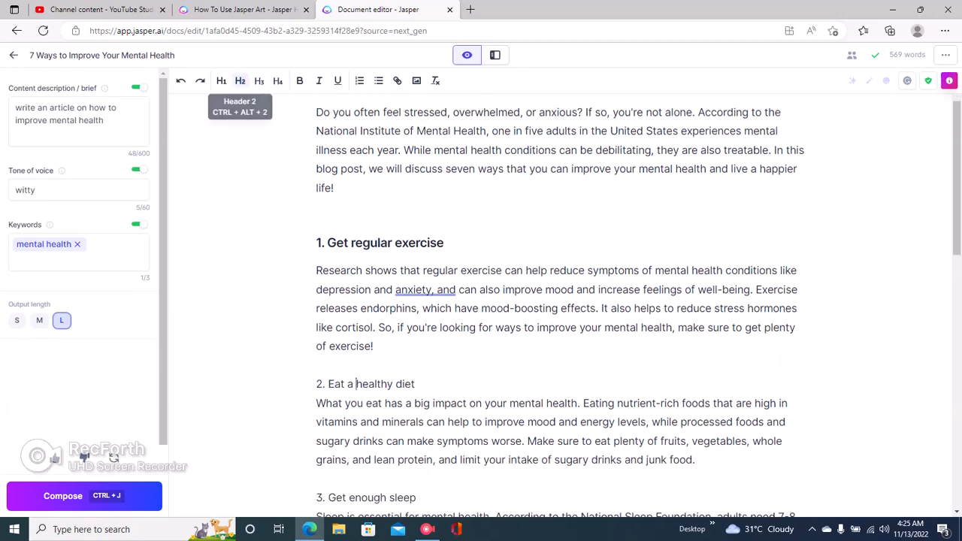
left_click(240, 81)
scroll(556, 301, "down", 3)
left_click(373, 321)
left_click(240, 80)
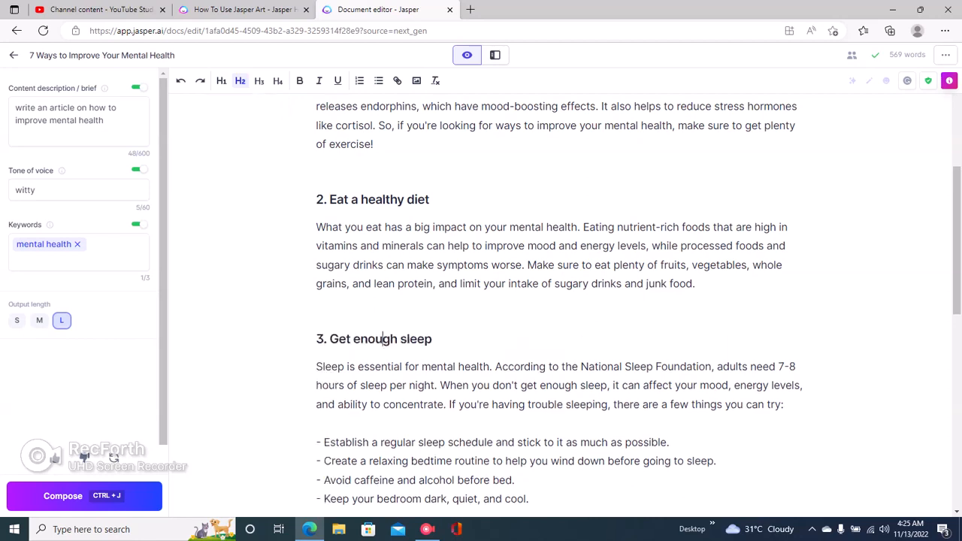
- Format the section titles "4. Spend time with loved ones" and "5. Take a break from technology" as Heading 2
scroll(556, 300, "down", 3)
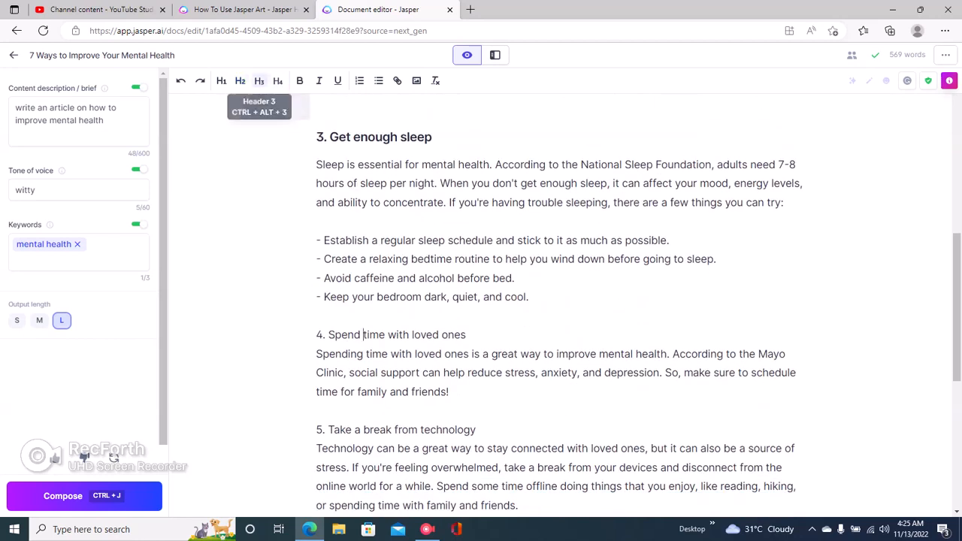
left_click(259, 80)
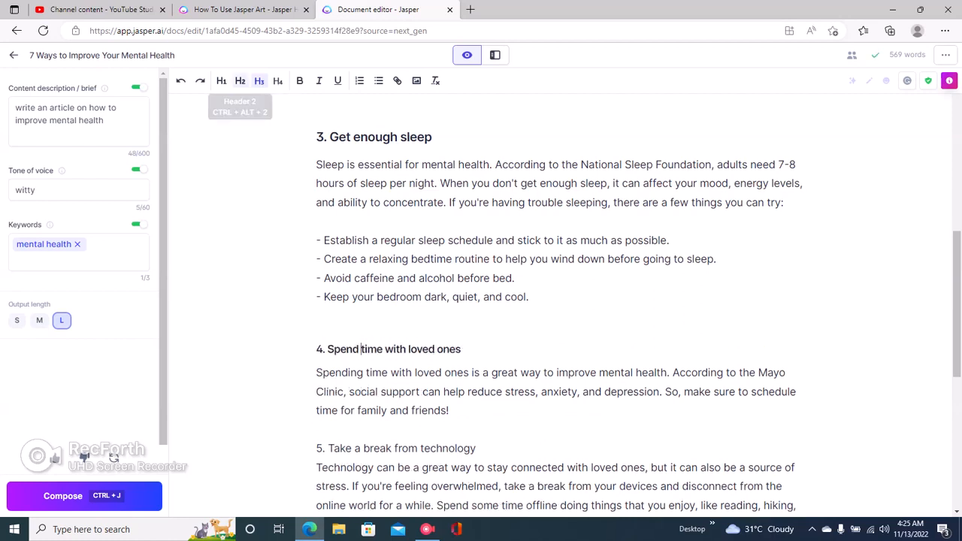
left_click(240, 80)
scroll(240, 81, "down", 1)
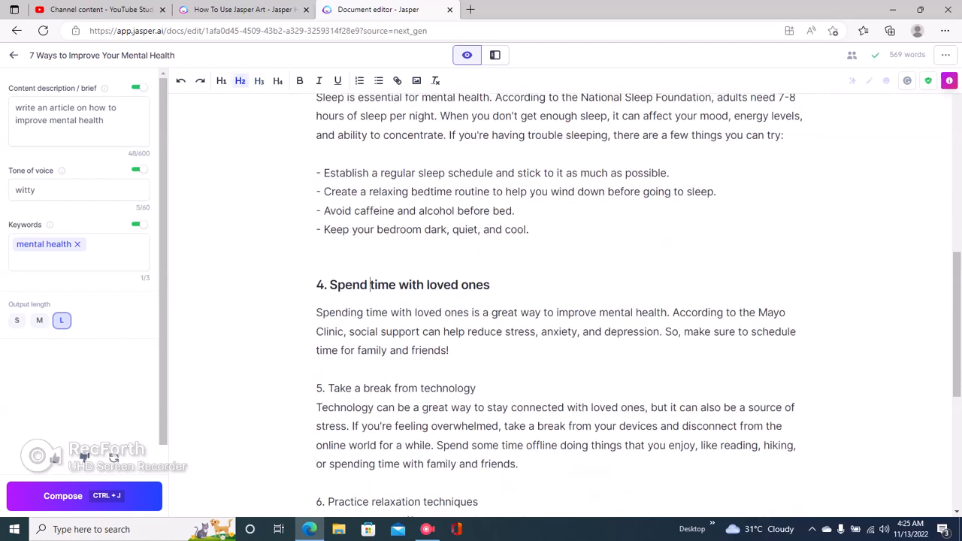
left_click(366, 388)
left_click(239, 80)
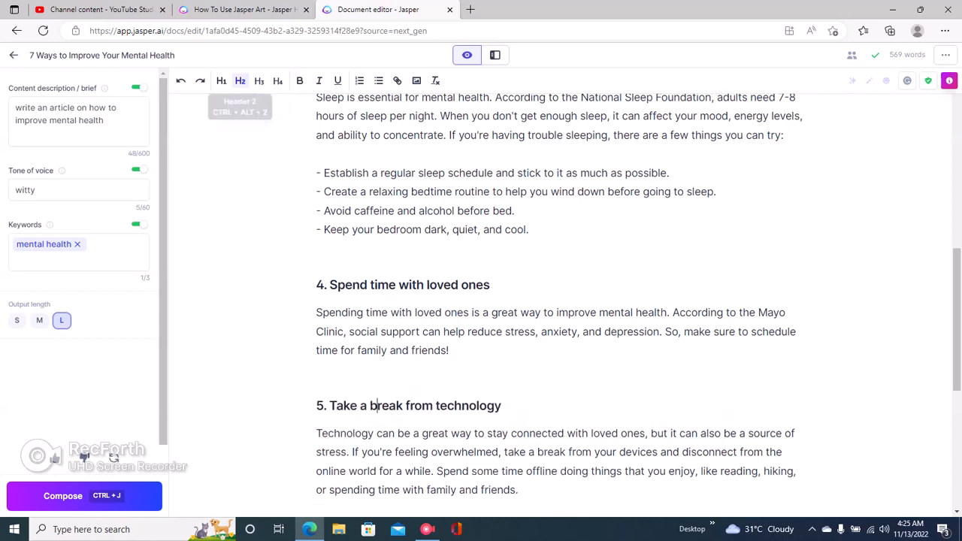
- Format the section titles "6. Practice relaxation techniques" and "7. Seek professional help" as Heading 2
scroll(239, 81, "down", 2)
scroll(364, 259, "down", 2)
left_click(363, 259)
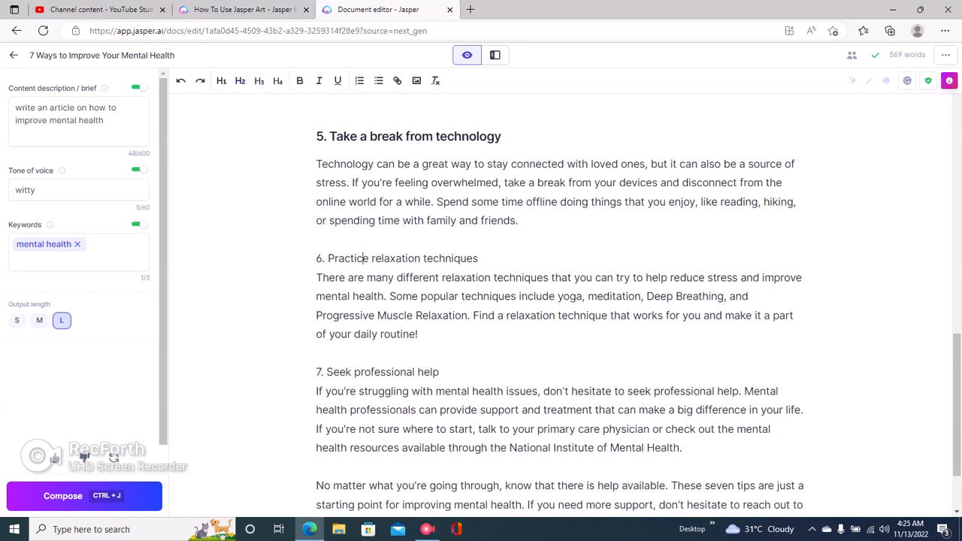
left_click(240, 81)
scroll(240, 81, "down", 2)
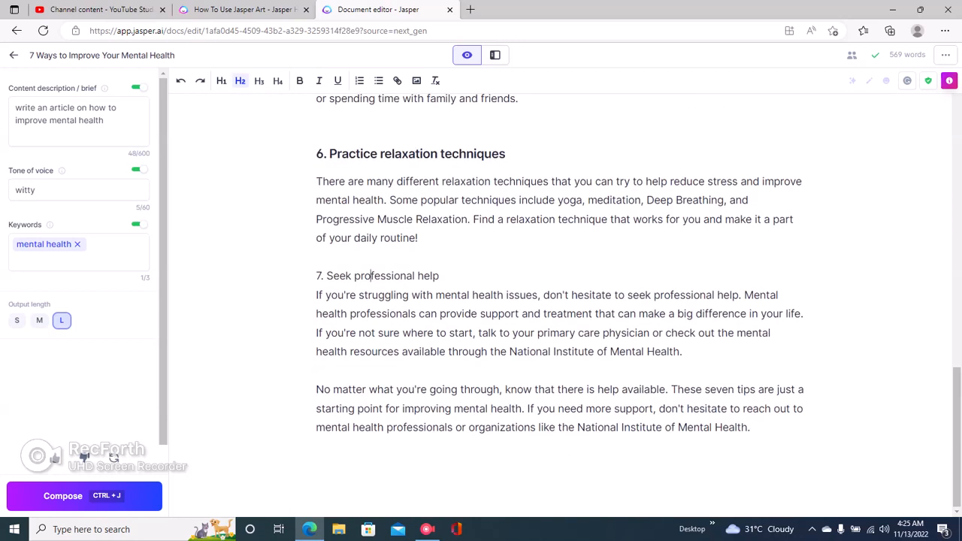
left_click(370, 275)
left_click(239, 81)
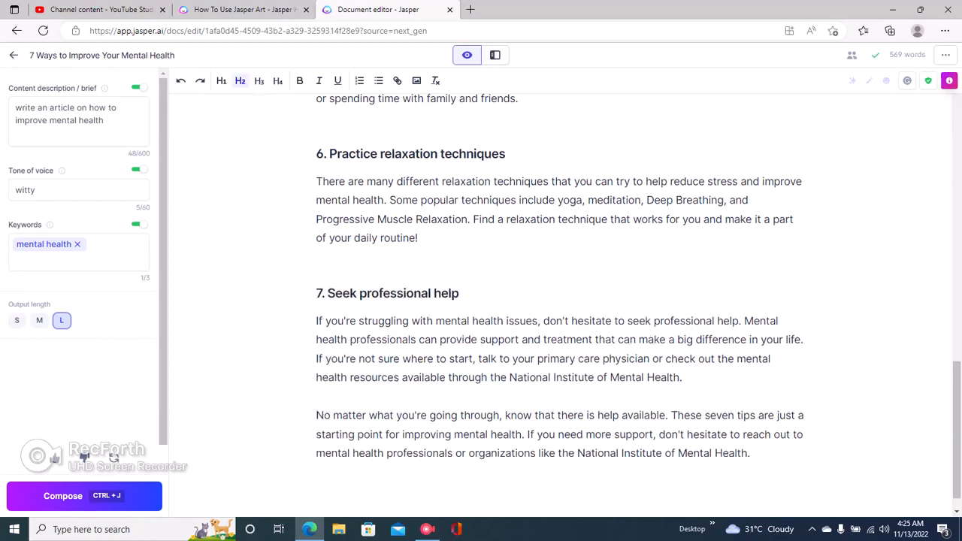
scroll(560, 300, "up", 15)
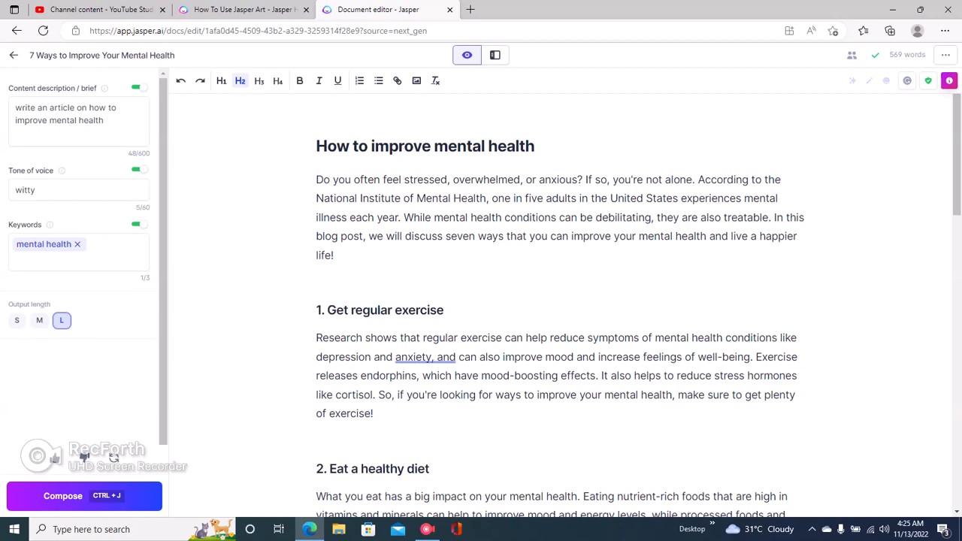
left_click(419, 180)
left_click(101, 55)
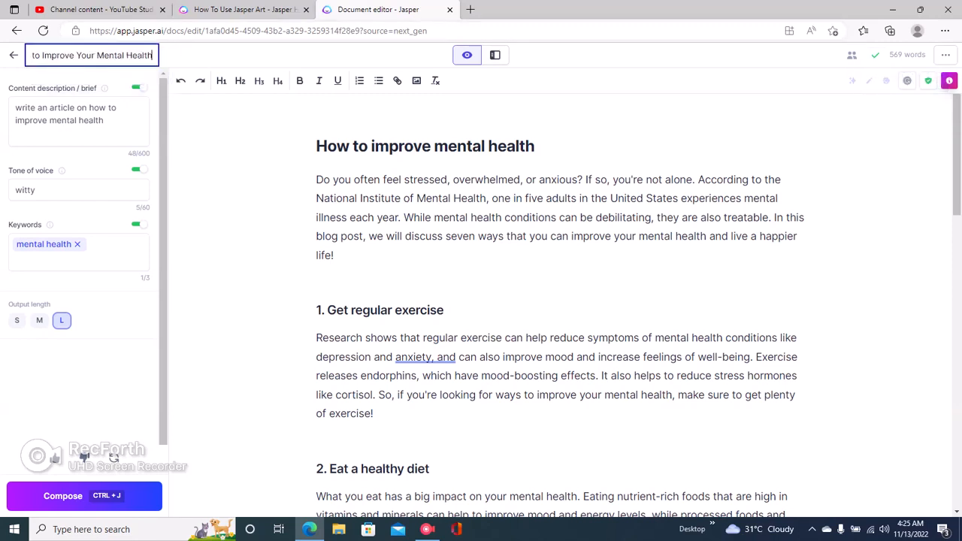
left_click(386, 236)
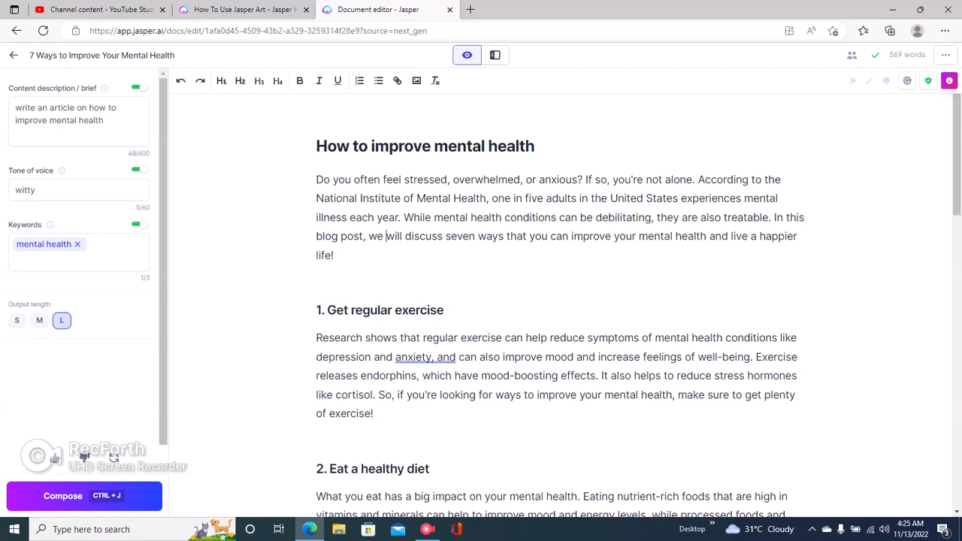
left_click(427, 529)
left_click(425, 337)
left_click_drag(335, 394, 342, 395)
left_click(373, 395)
- Open the link entry for the phrase "vitamins and minerals" in the healthy diet section, clear its prefilled text and dismiss it
scroll(556, 300, "down", 2)
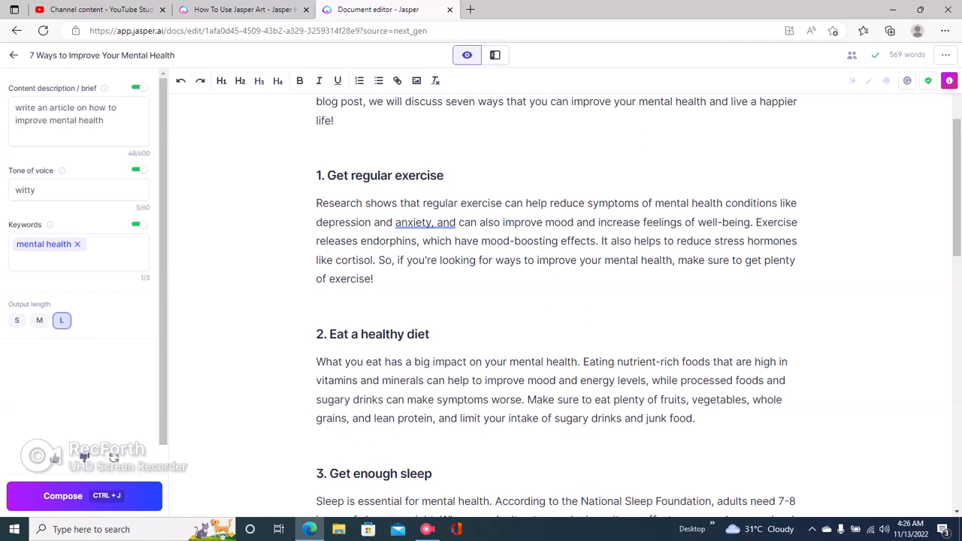
left_click_drag(316, 381, 424, 380)
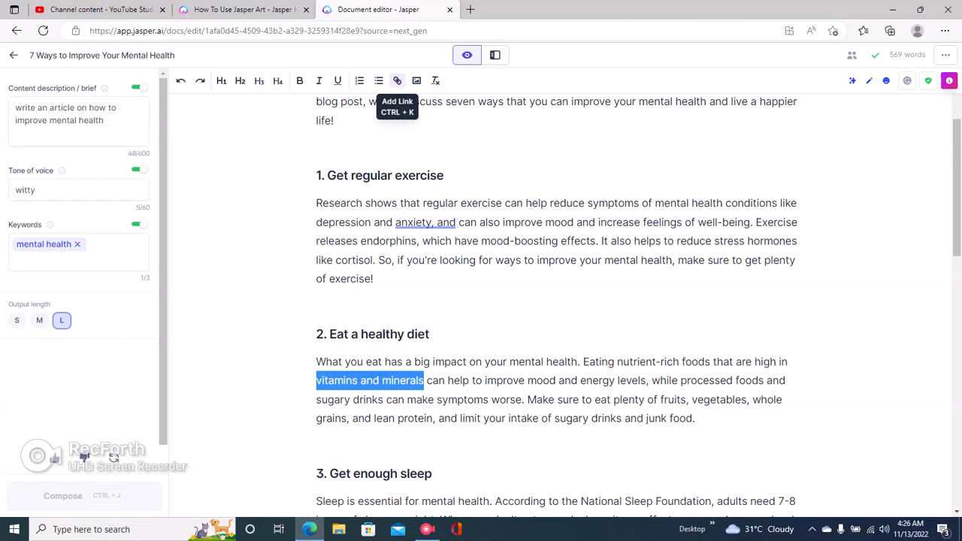
left_click(396, 80)
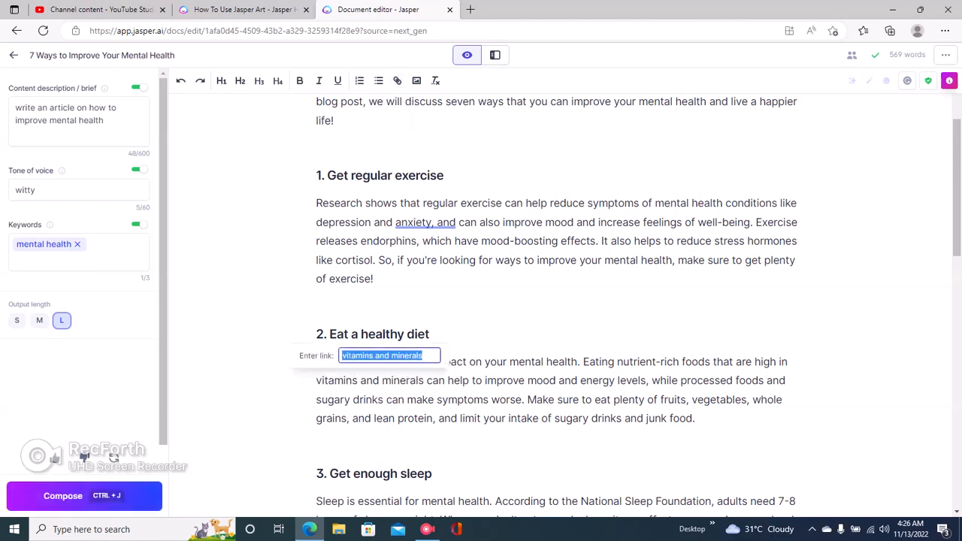
key("BackSpace")
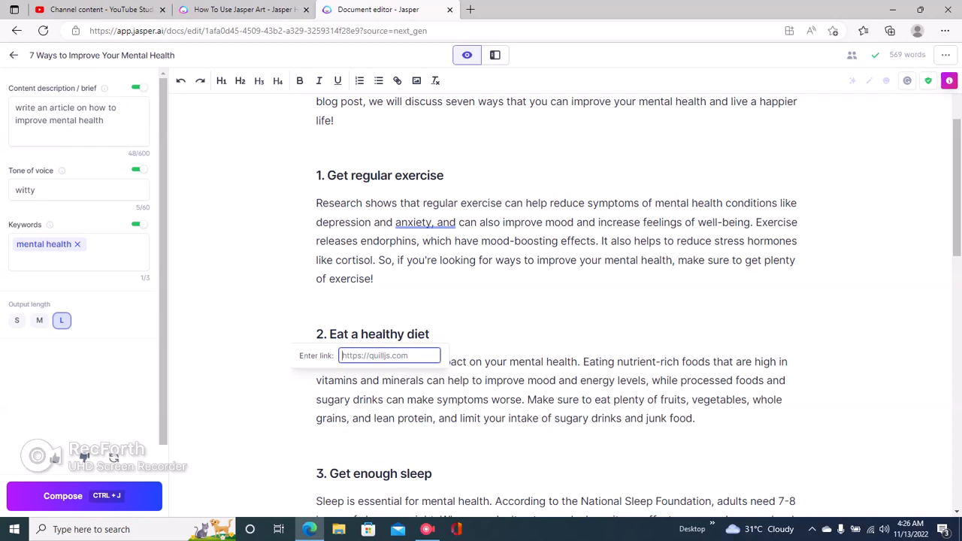
left_click(408, 399)
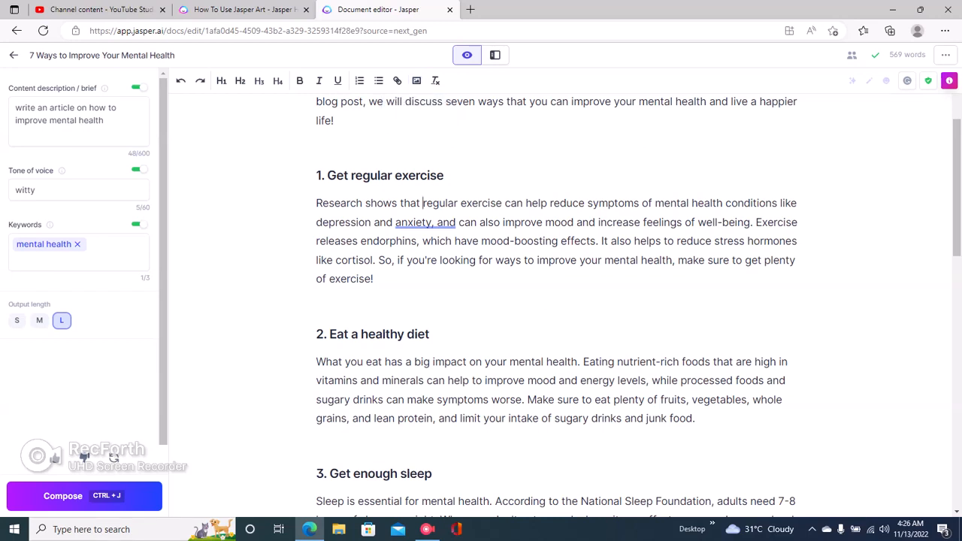
scroll(557, 301, "up", 2)
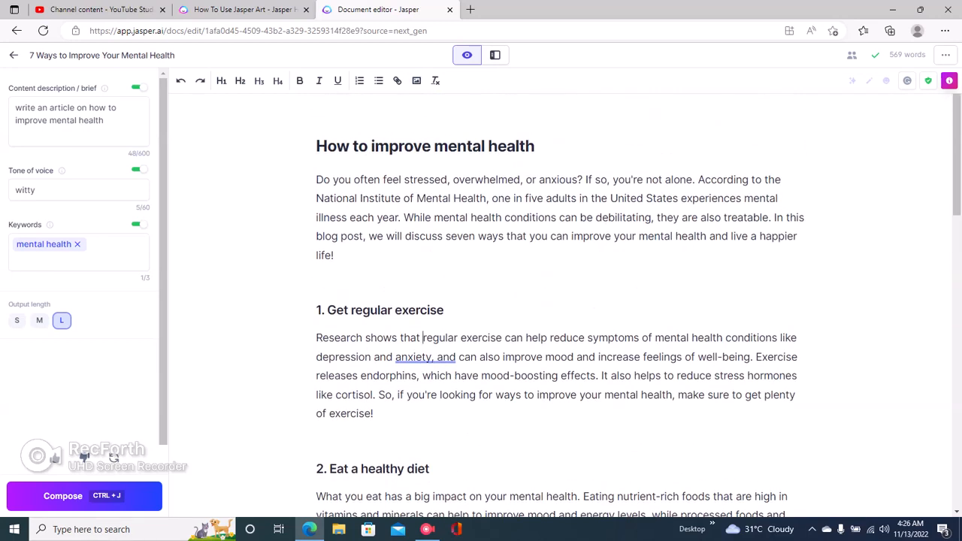